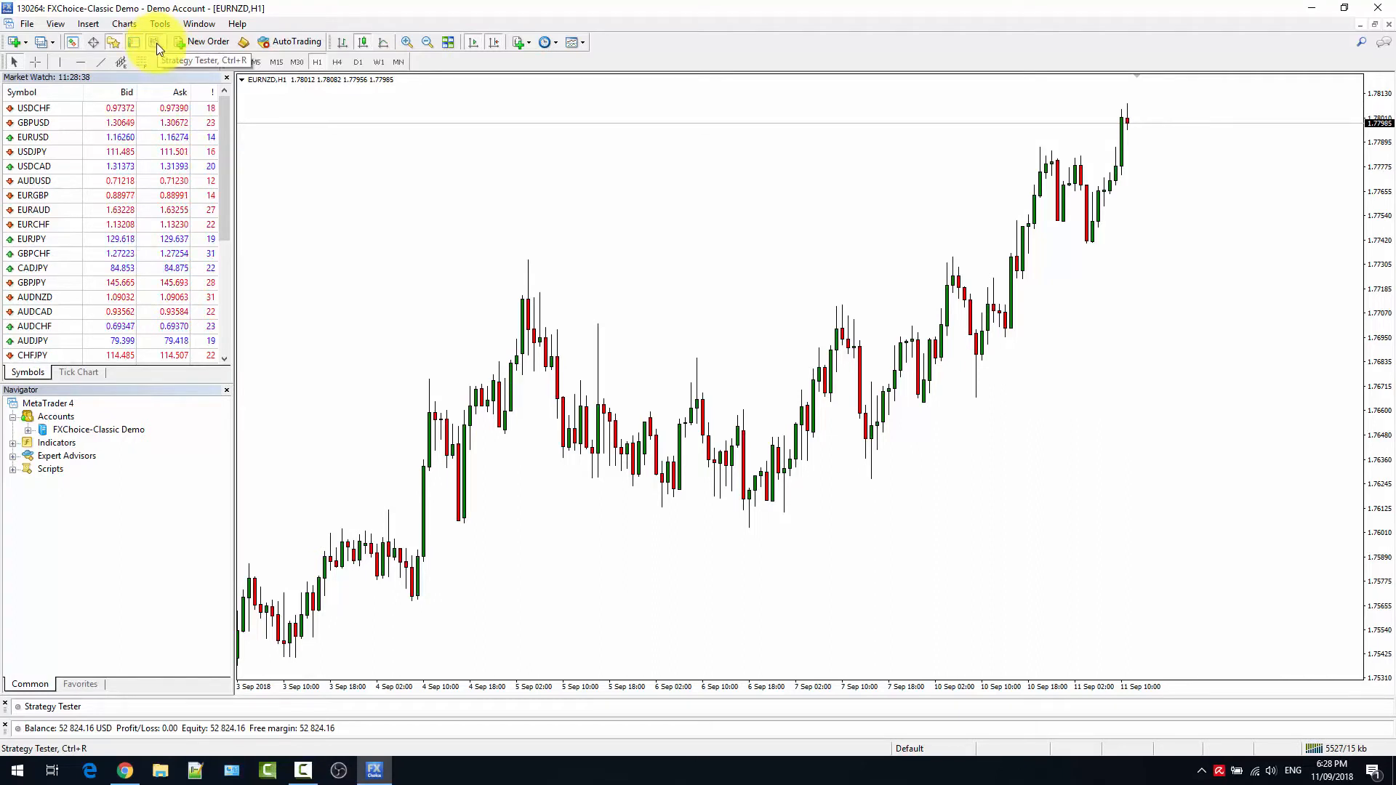
Open the Strategy Tester and enlarge its panel until the visual mode settings fit.
left_click(55, 28)
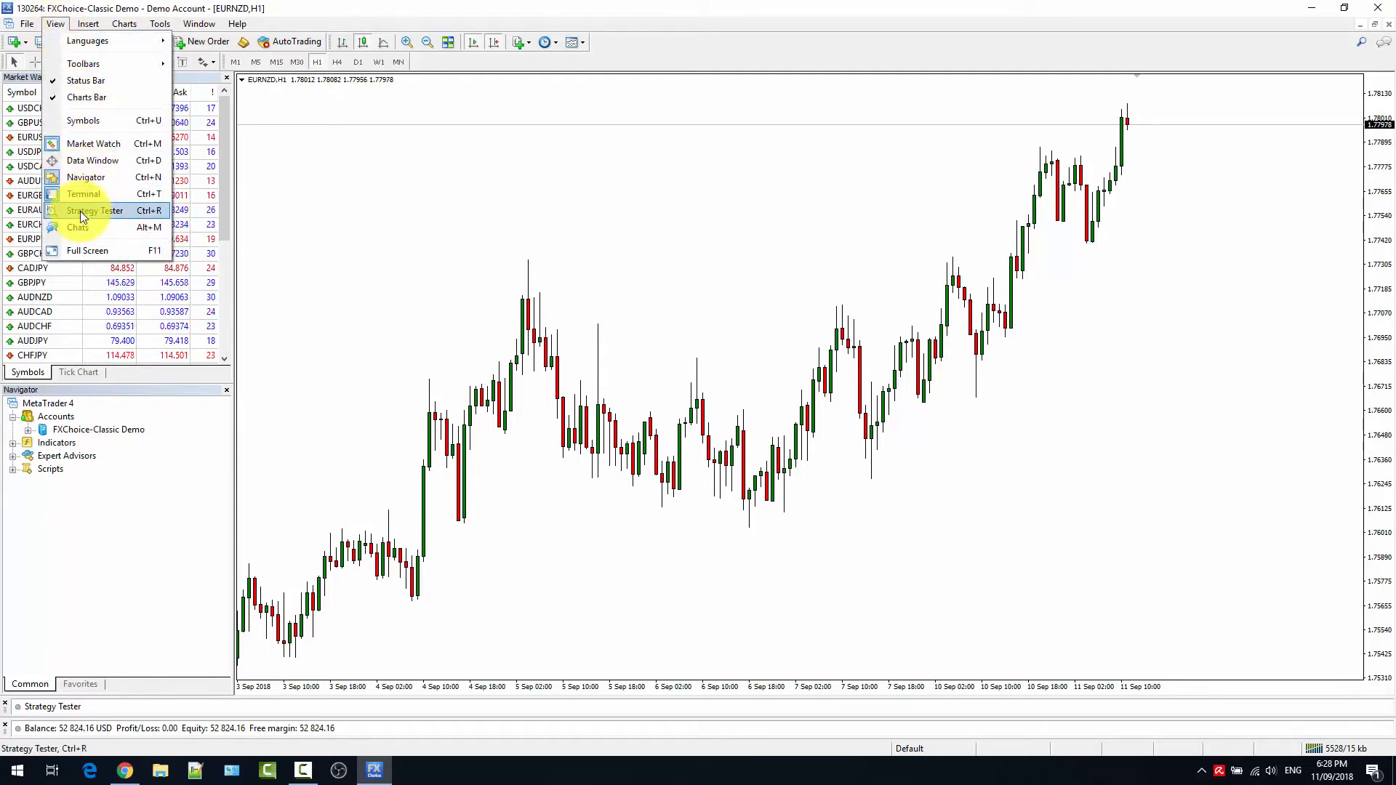
left_click(152, 707)
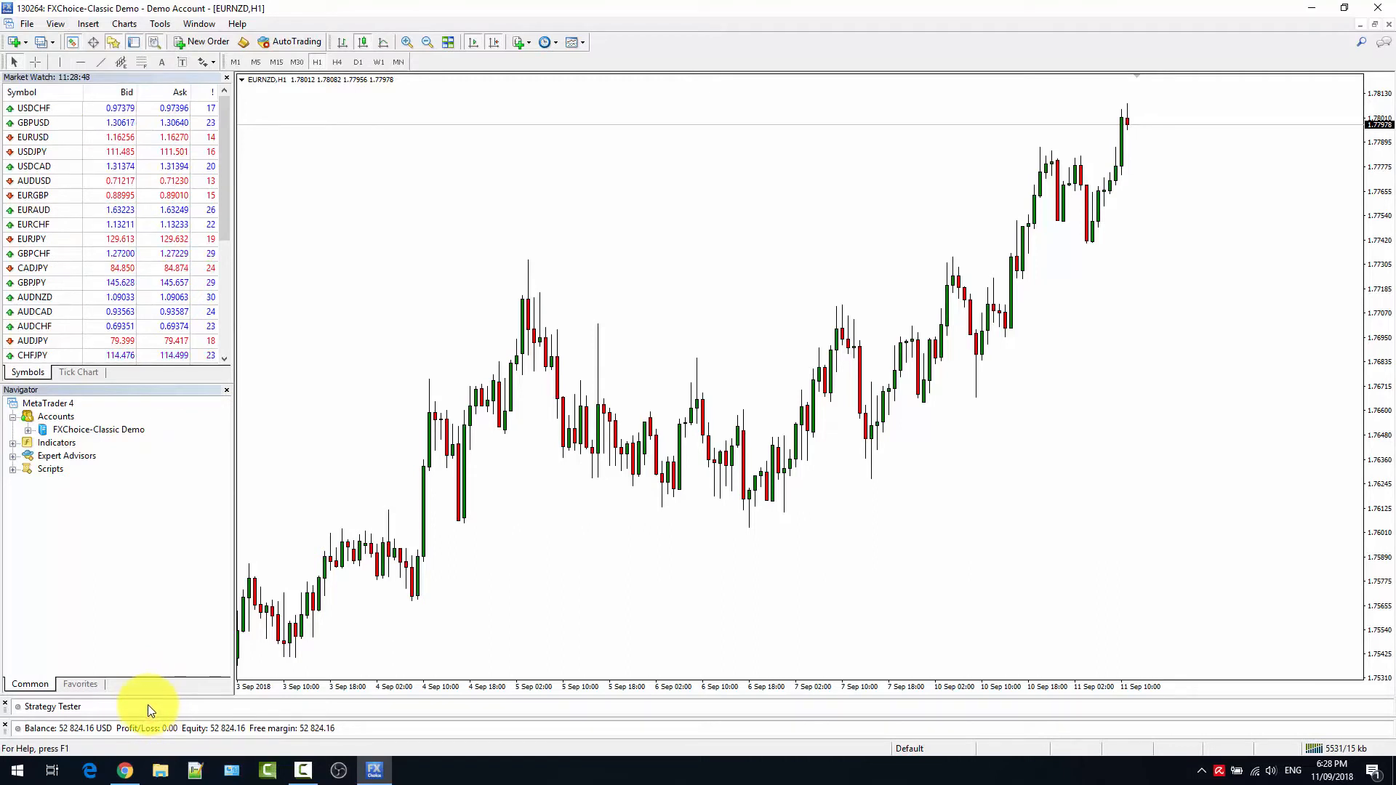
left_click(147, 705)
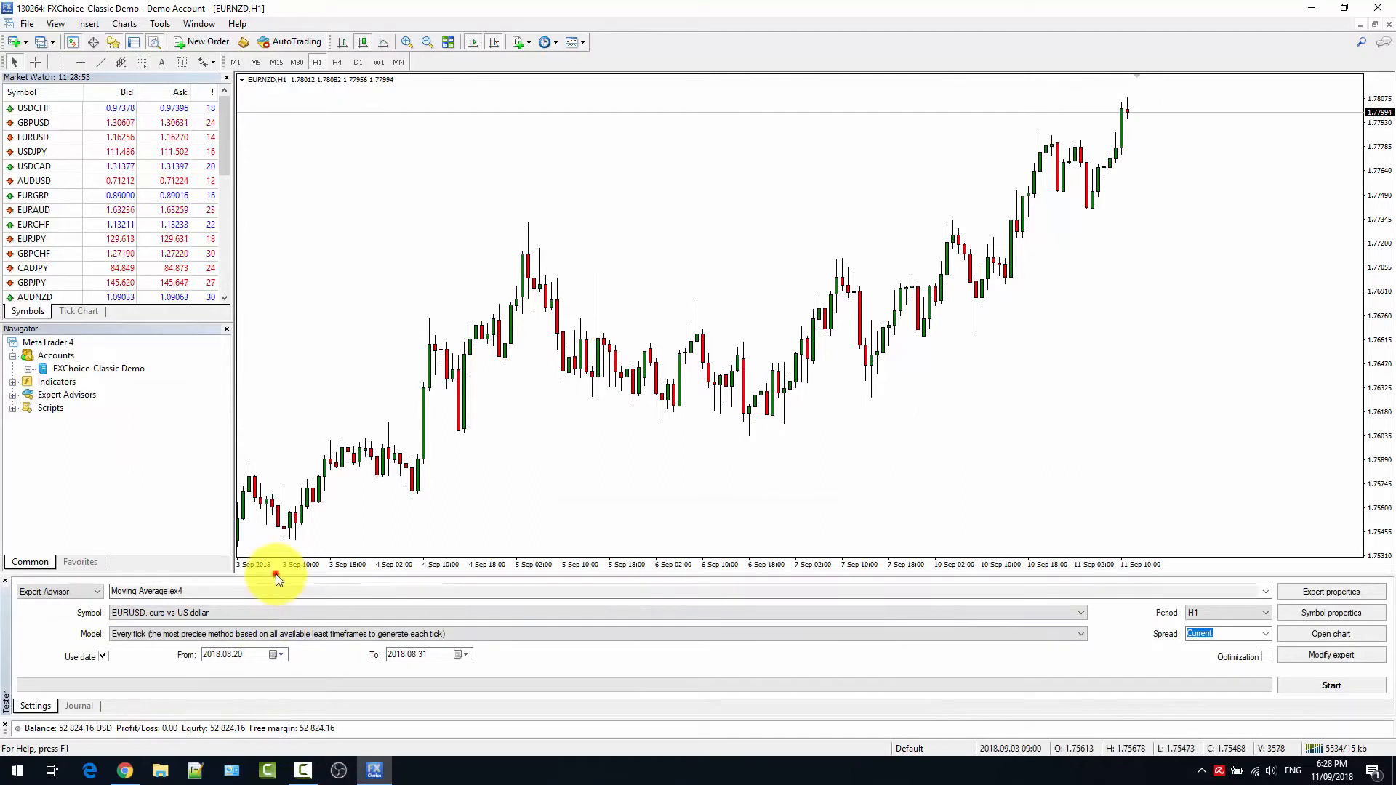
left_click_drag(268, 578, 261, 530)
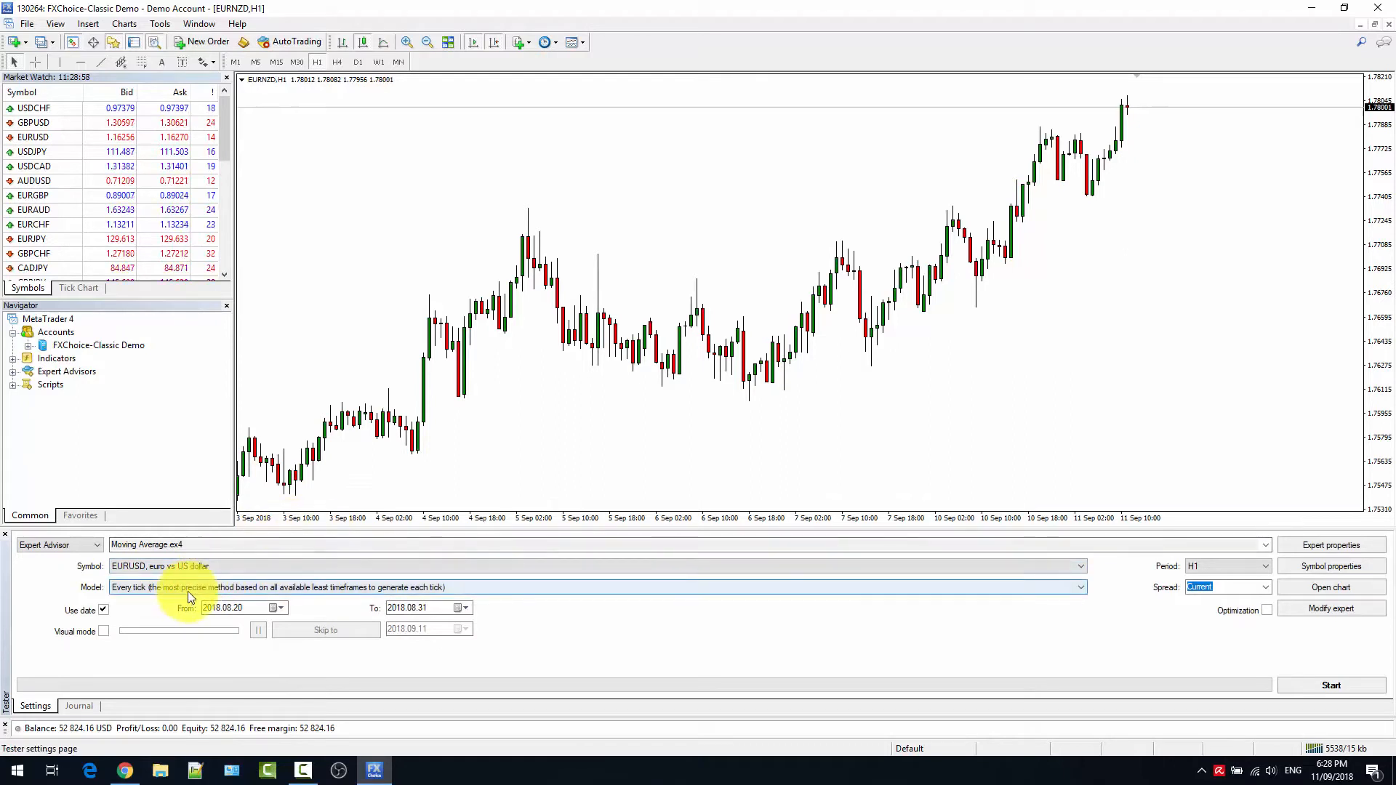
Set the tester to Expert Advisor and select Moving Average.ex4 as the expert to test.
left_click(92, 548)
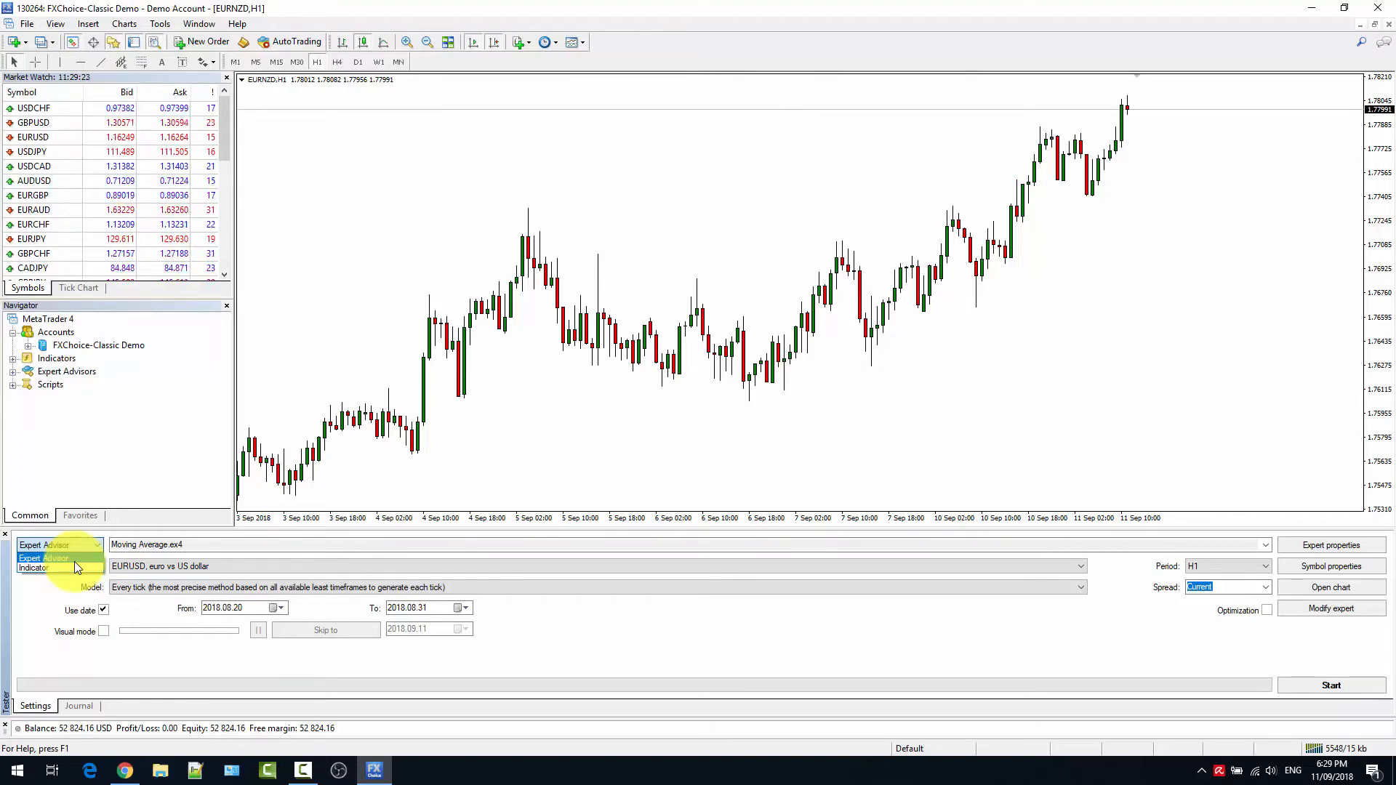
left_click(61, 557)
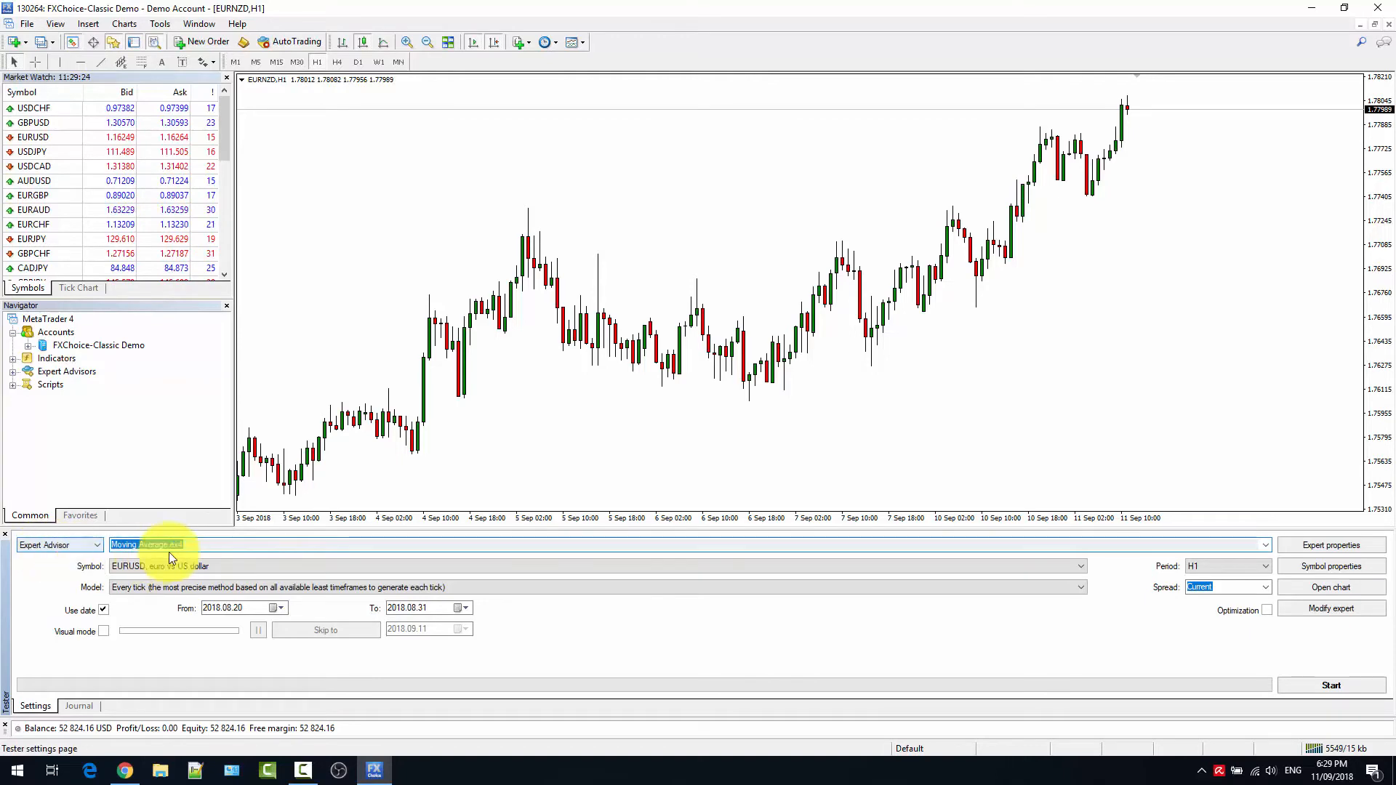
left_click(1266, 545)
scroll(500, 691, "down", 6)
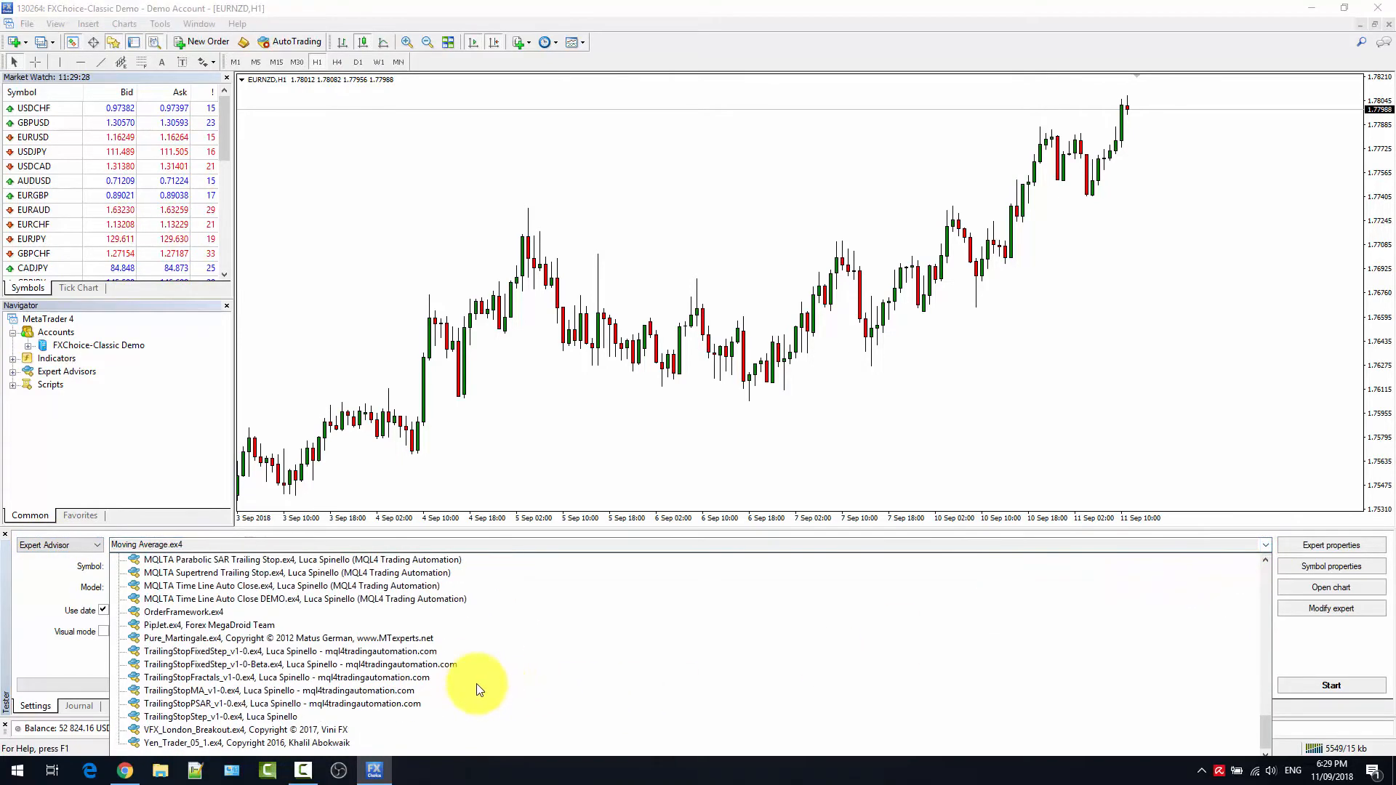
scroll(422, 701, "up", 10)
scroll(419, 698, "up", 15)
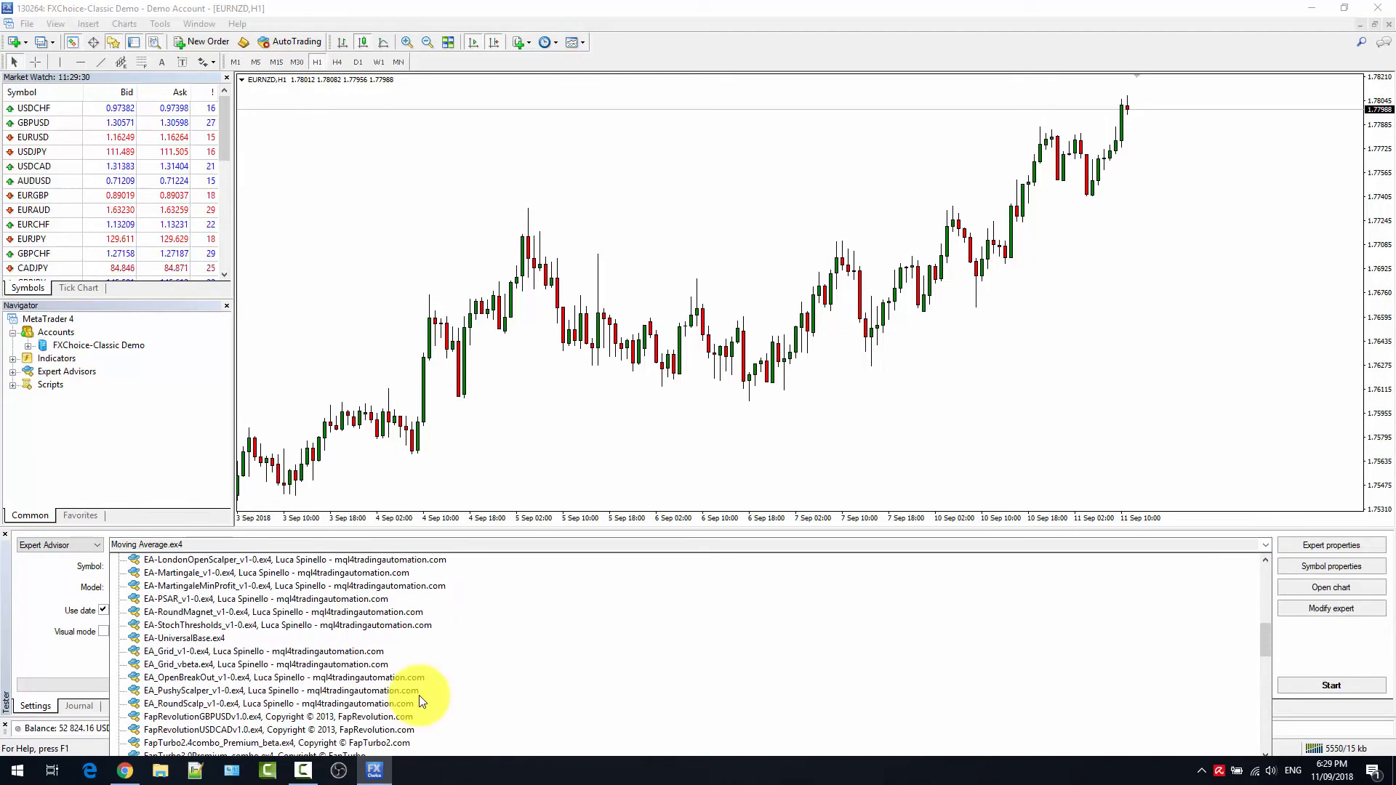
scroll(421, 700, "down", 12)
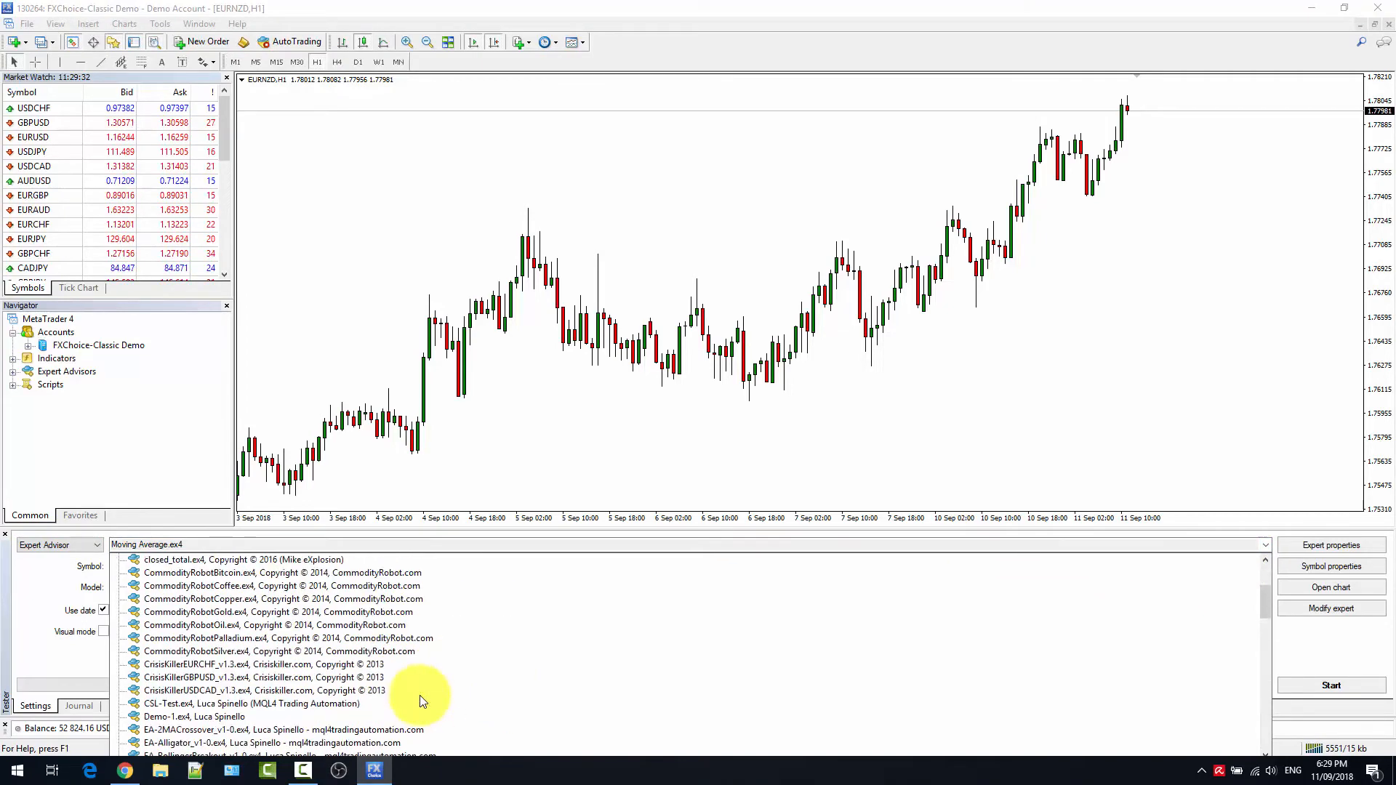
scroll(422, 700, "up", 3)
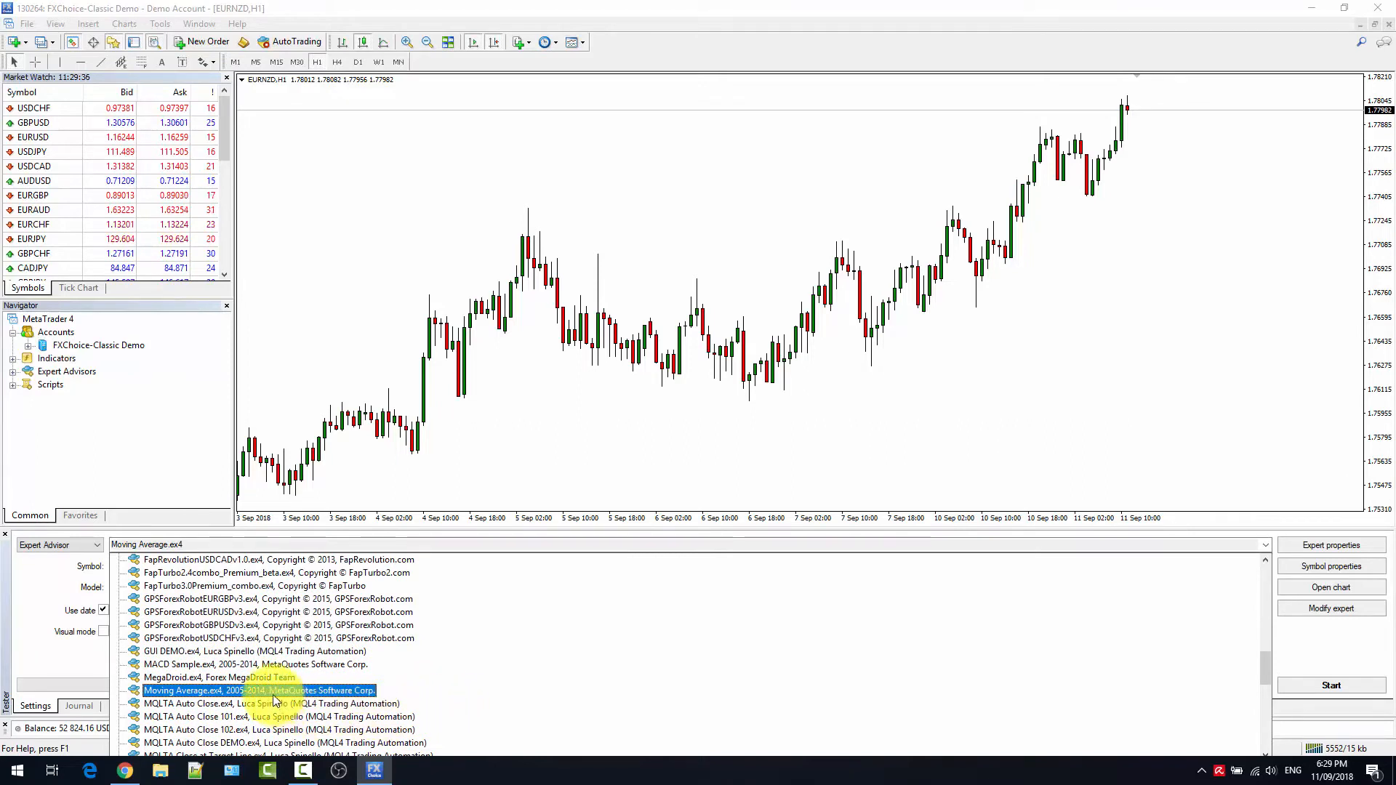
left_click(272, 697)
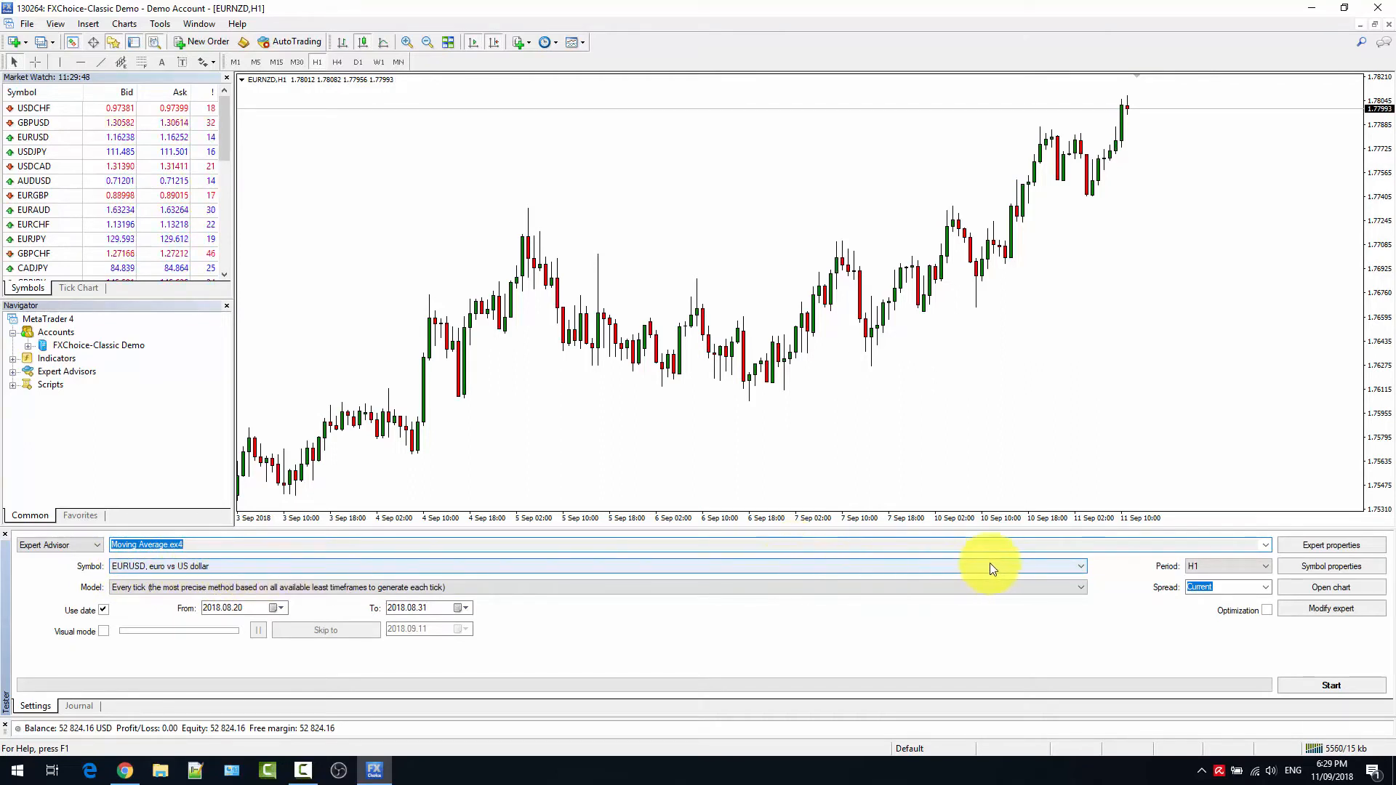
Review the period, model and spread options offered for the test and the expert's input parameters.
left_click(1212, 569)
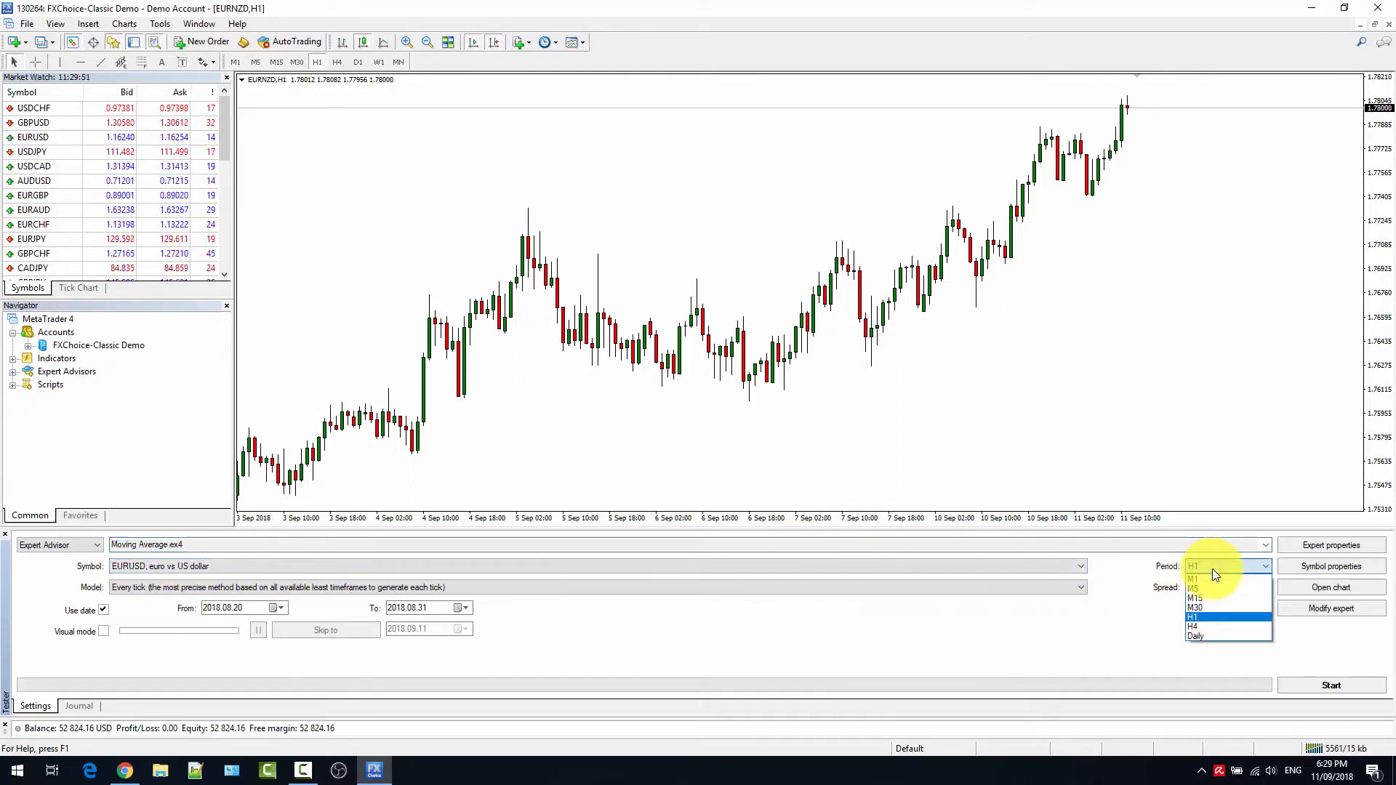
left_click(349, 587)
left_click(342, 588)
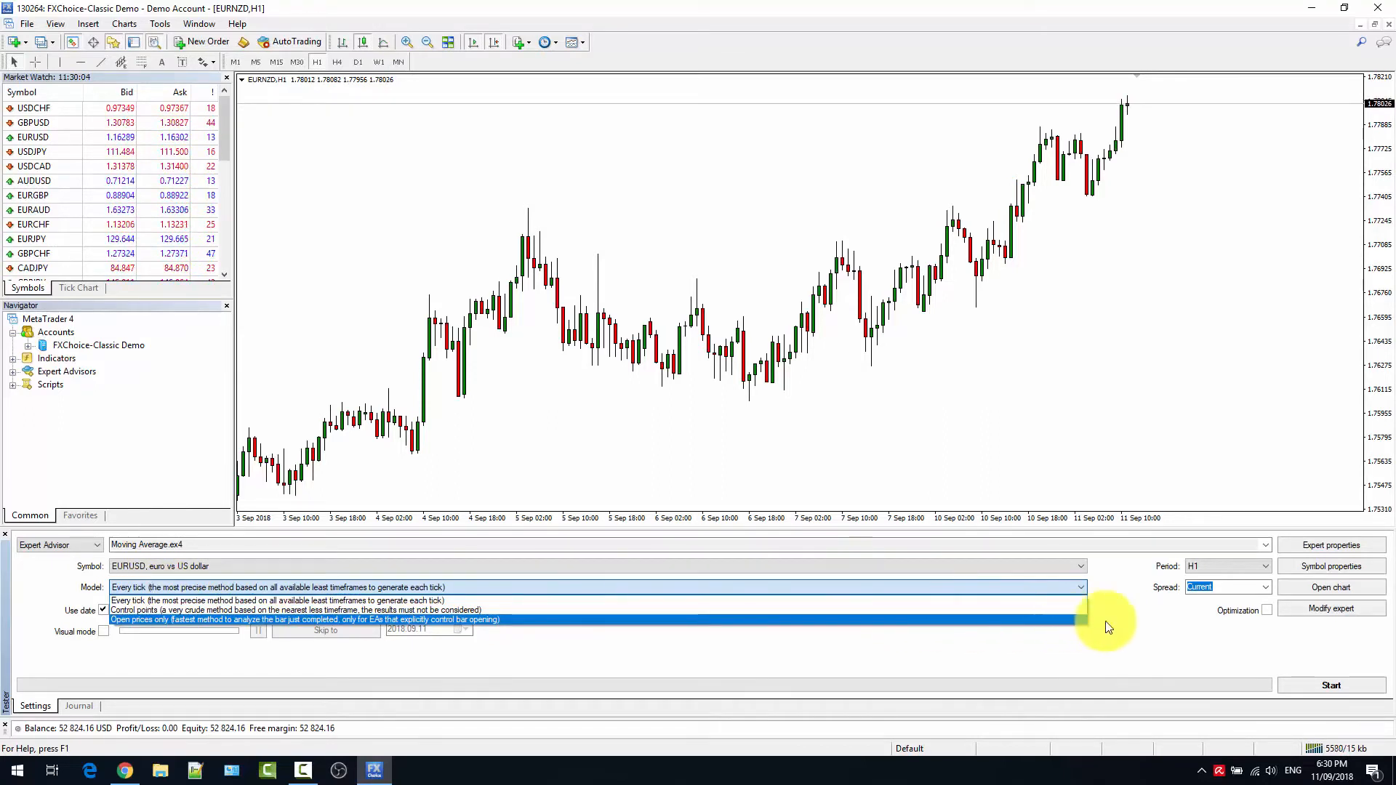
left_click(1138, 610)
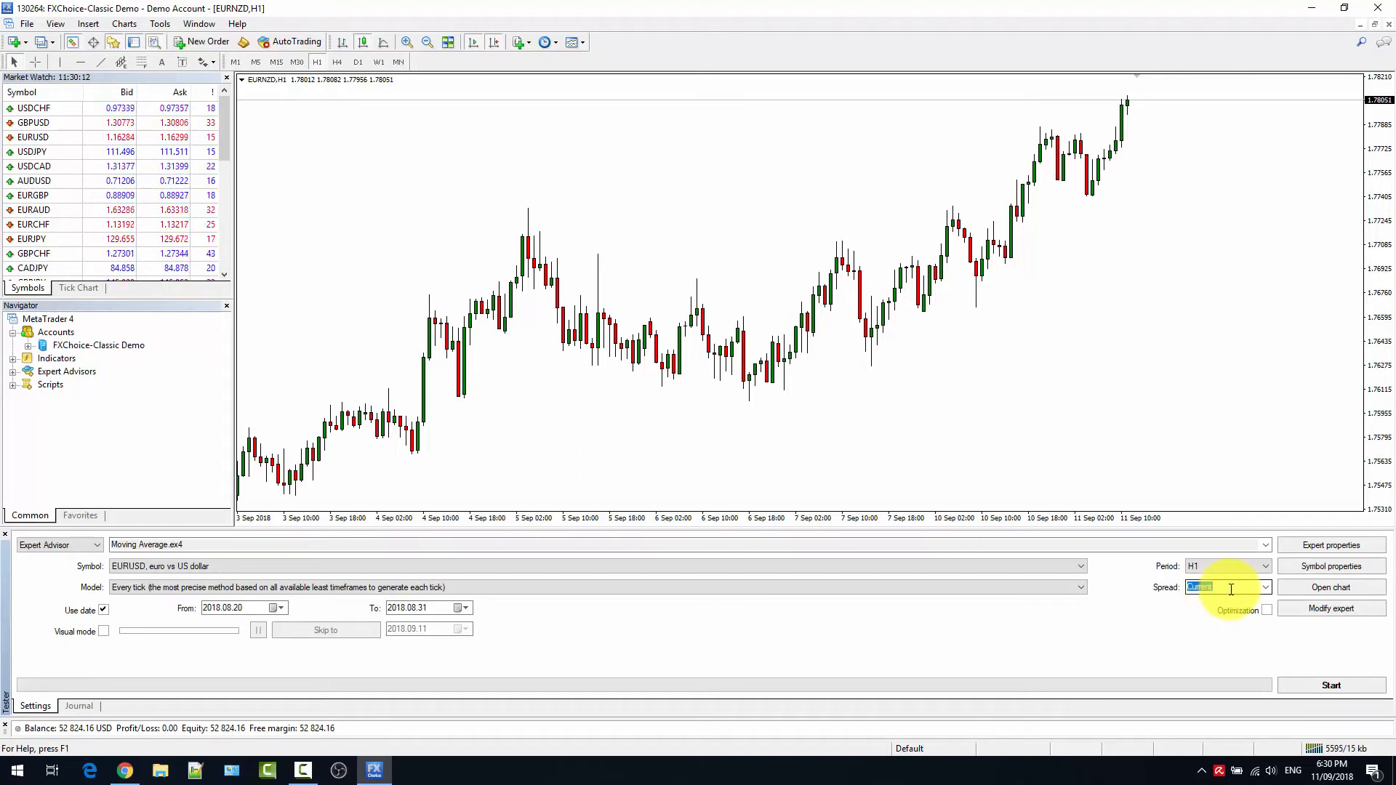
left_click(1267, 588)
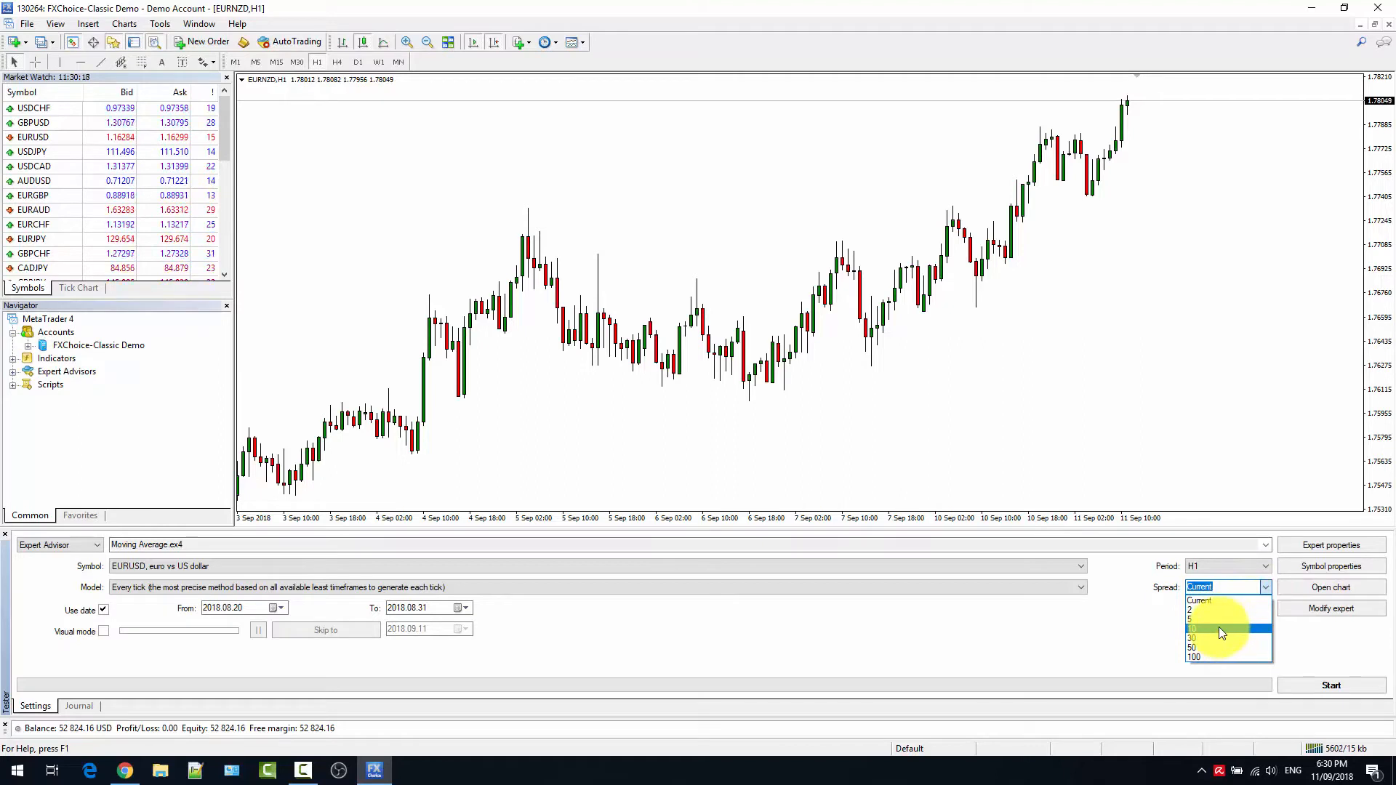
left_click(1267, 587)
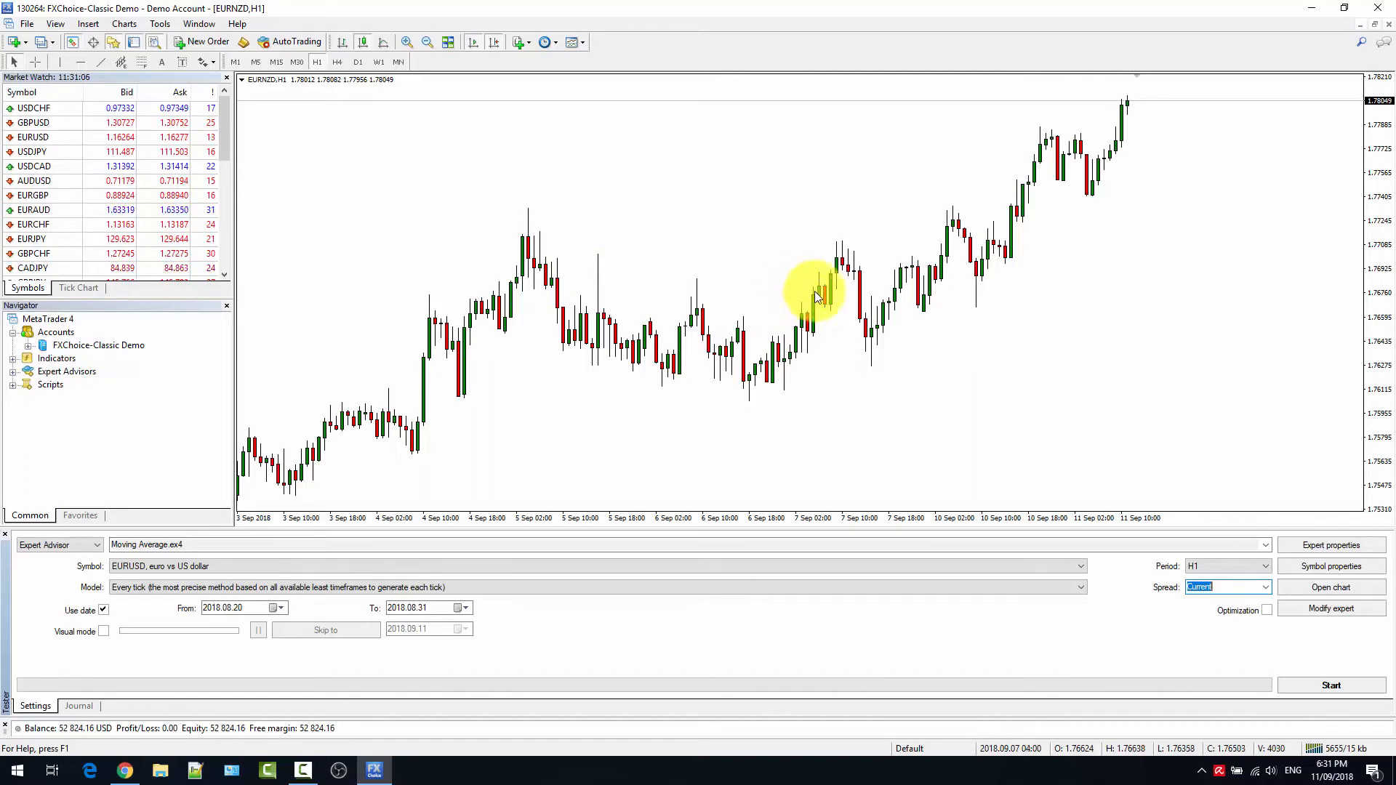
left_click(1328, 551)
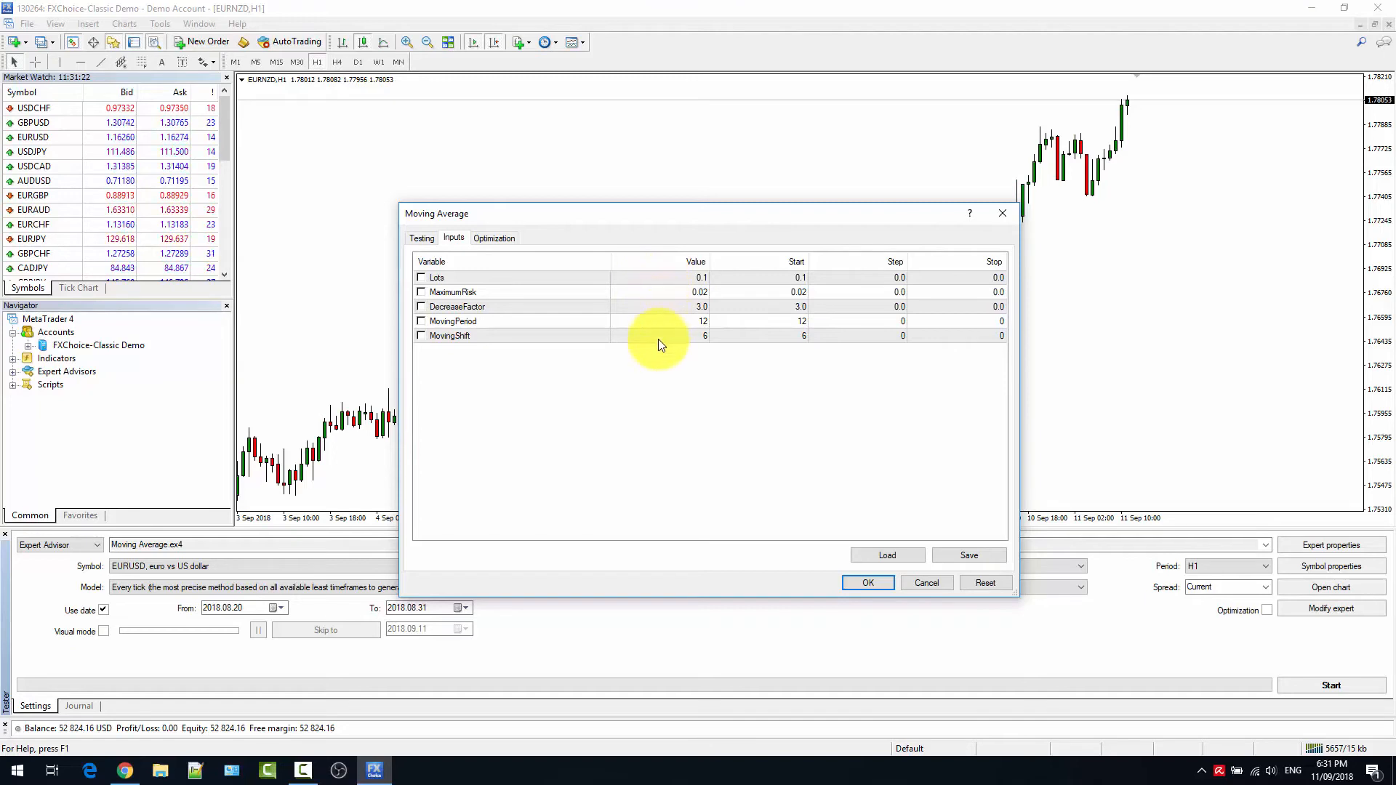
left_click(853, 583)
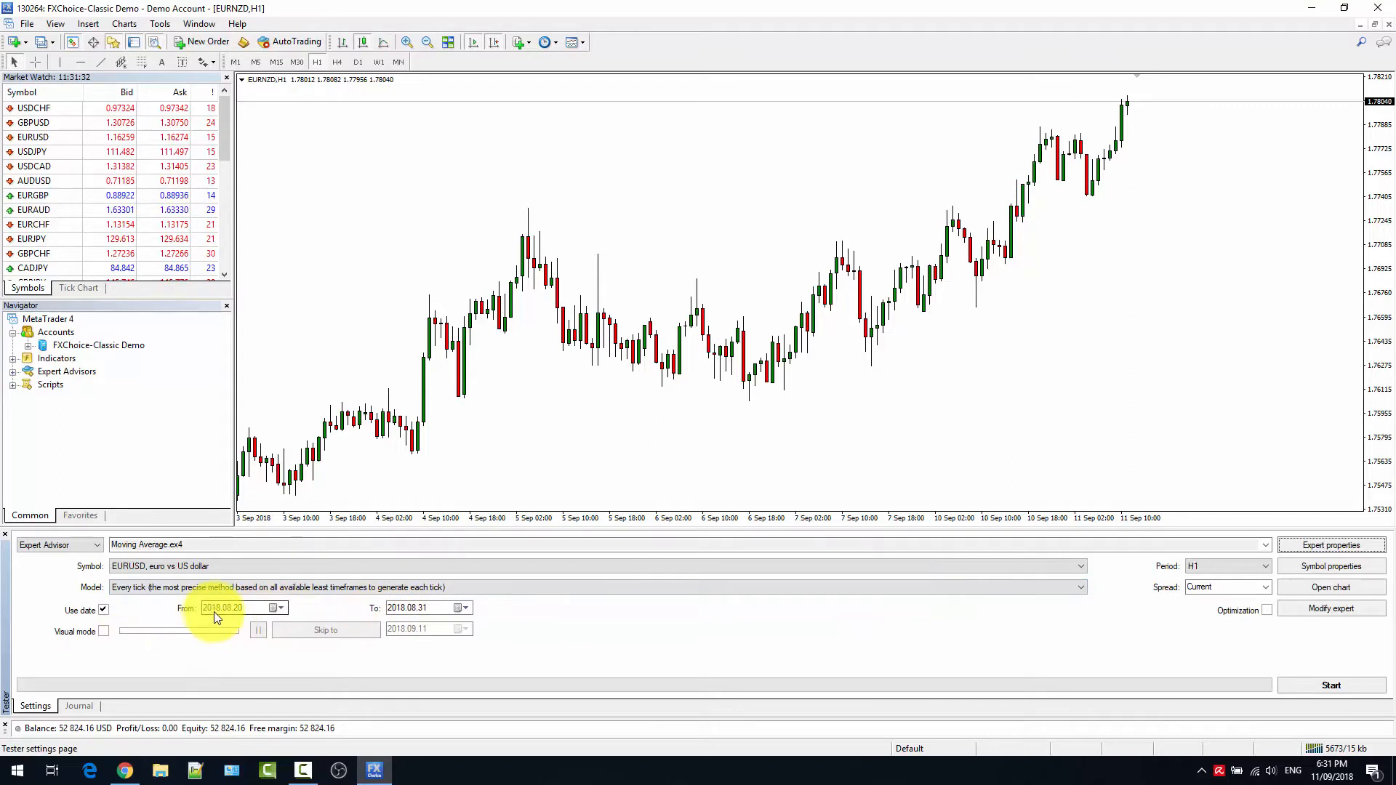
Set the test dates from 2018.08.20 to 2018.08.31 and run the backtest.
left_click(283, 609)
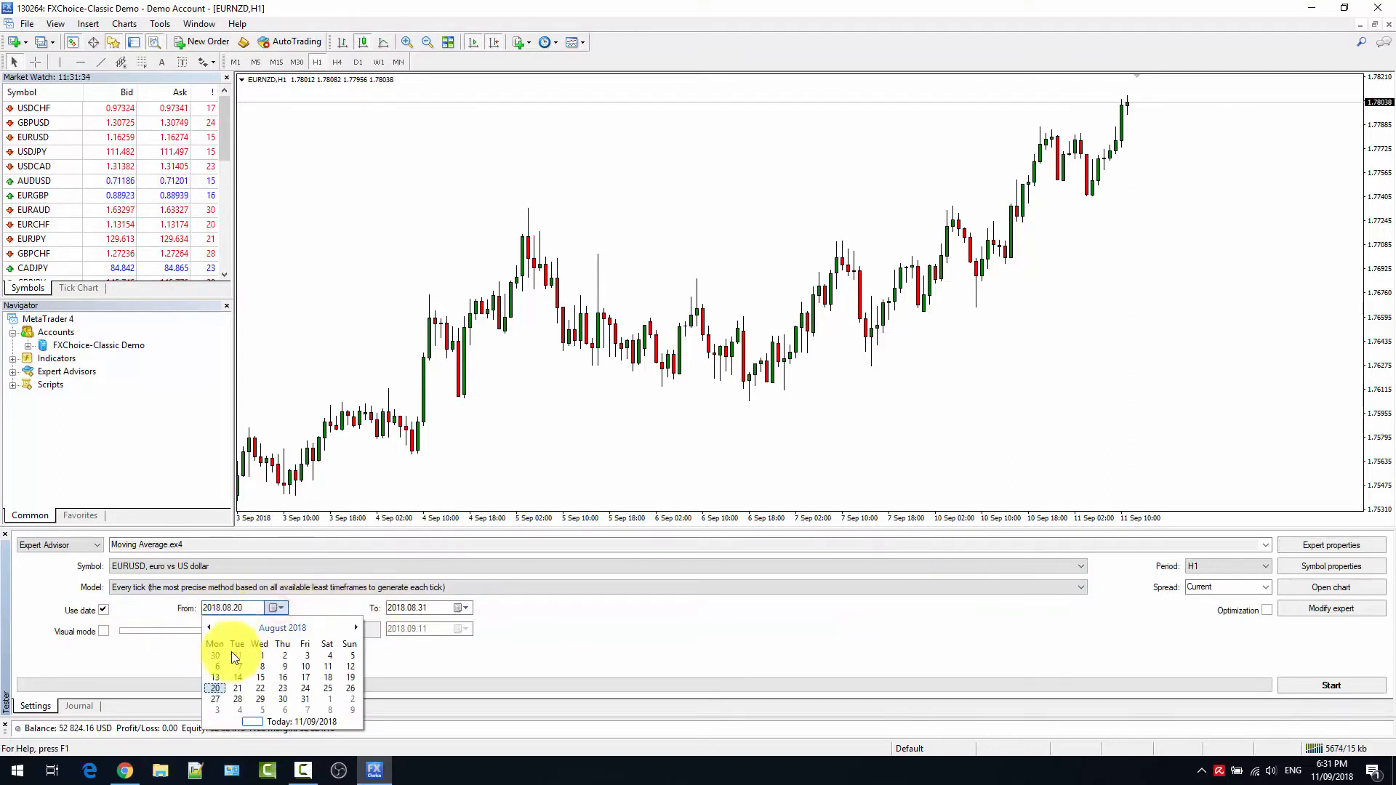
left_click(216, 689)
left_click(459, 608)
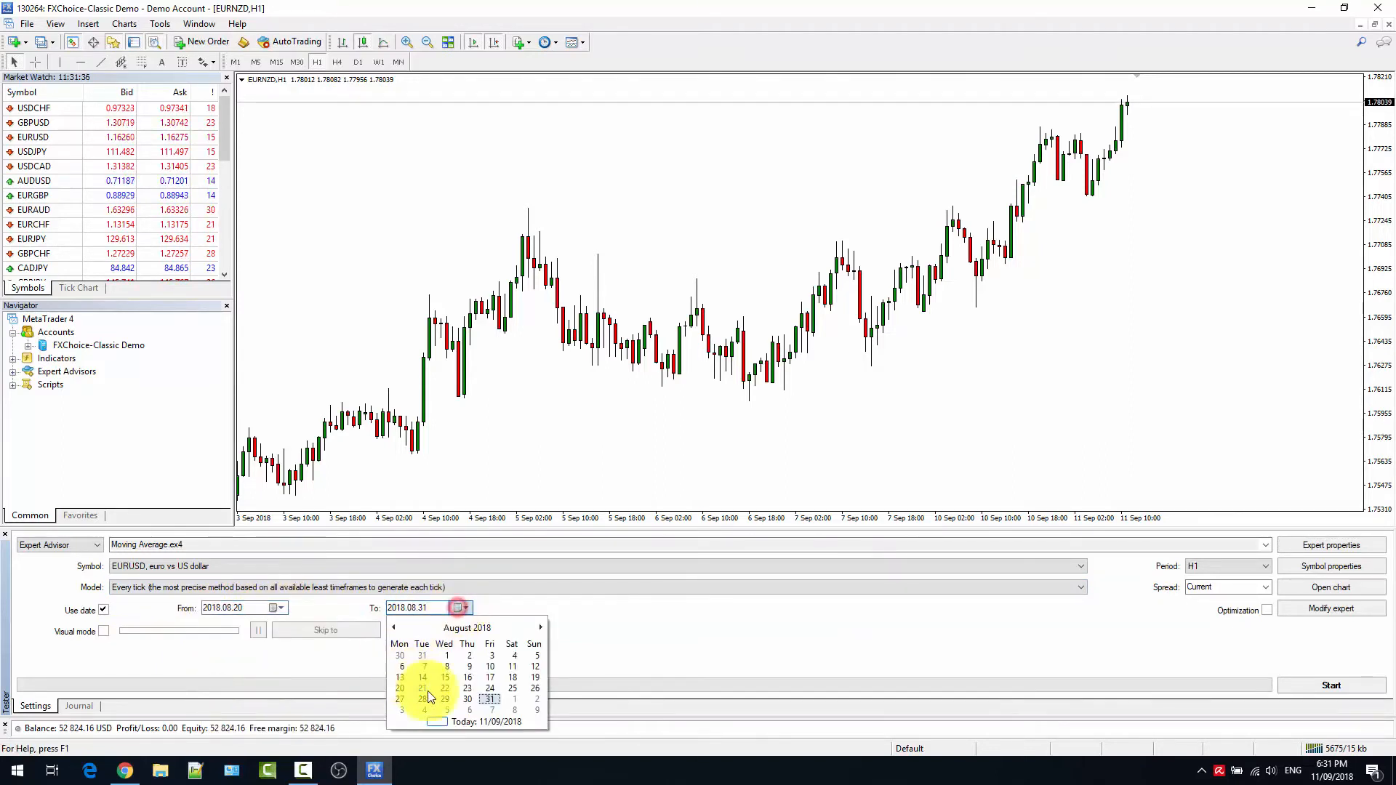
left_click(491, 700)
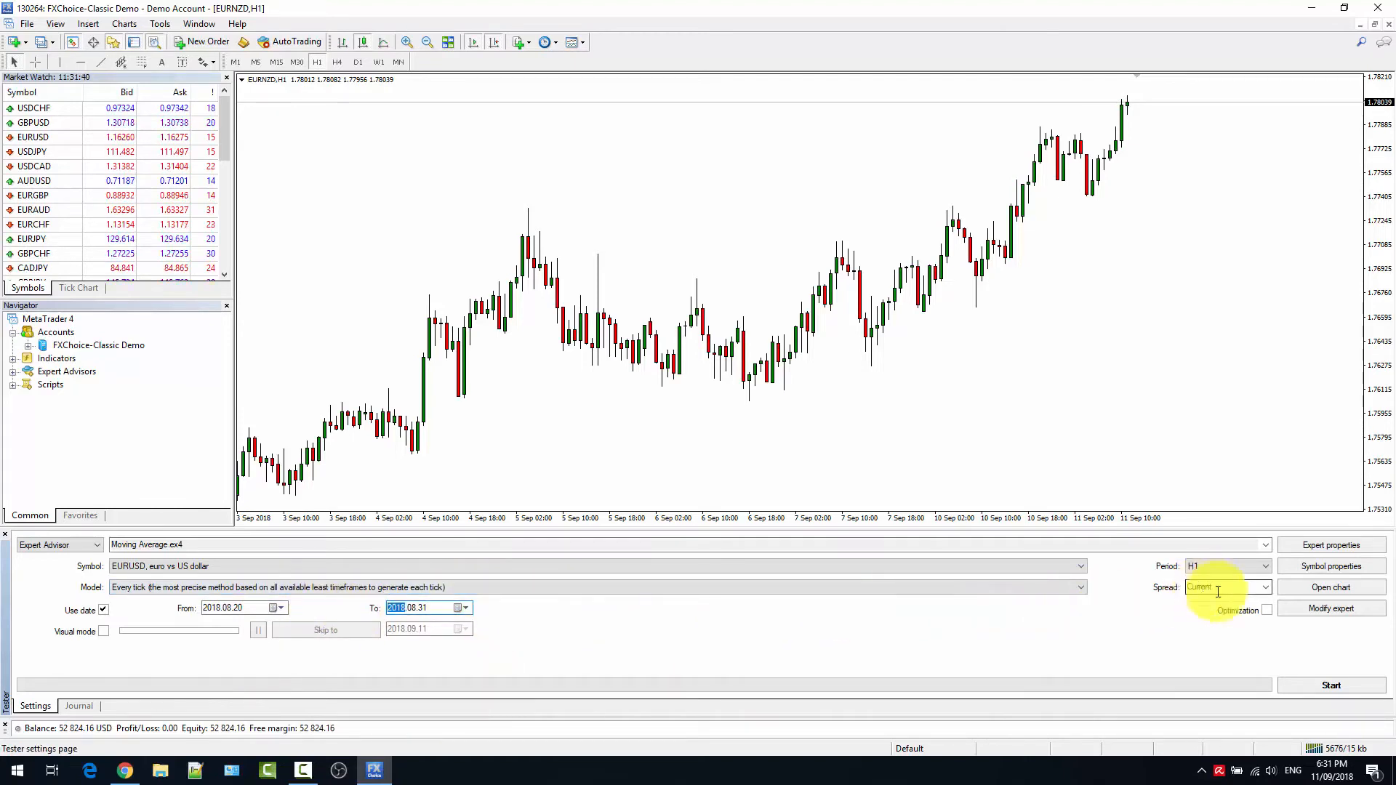
left_click(1293, 686)
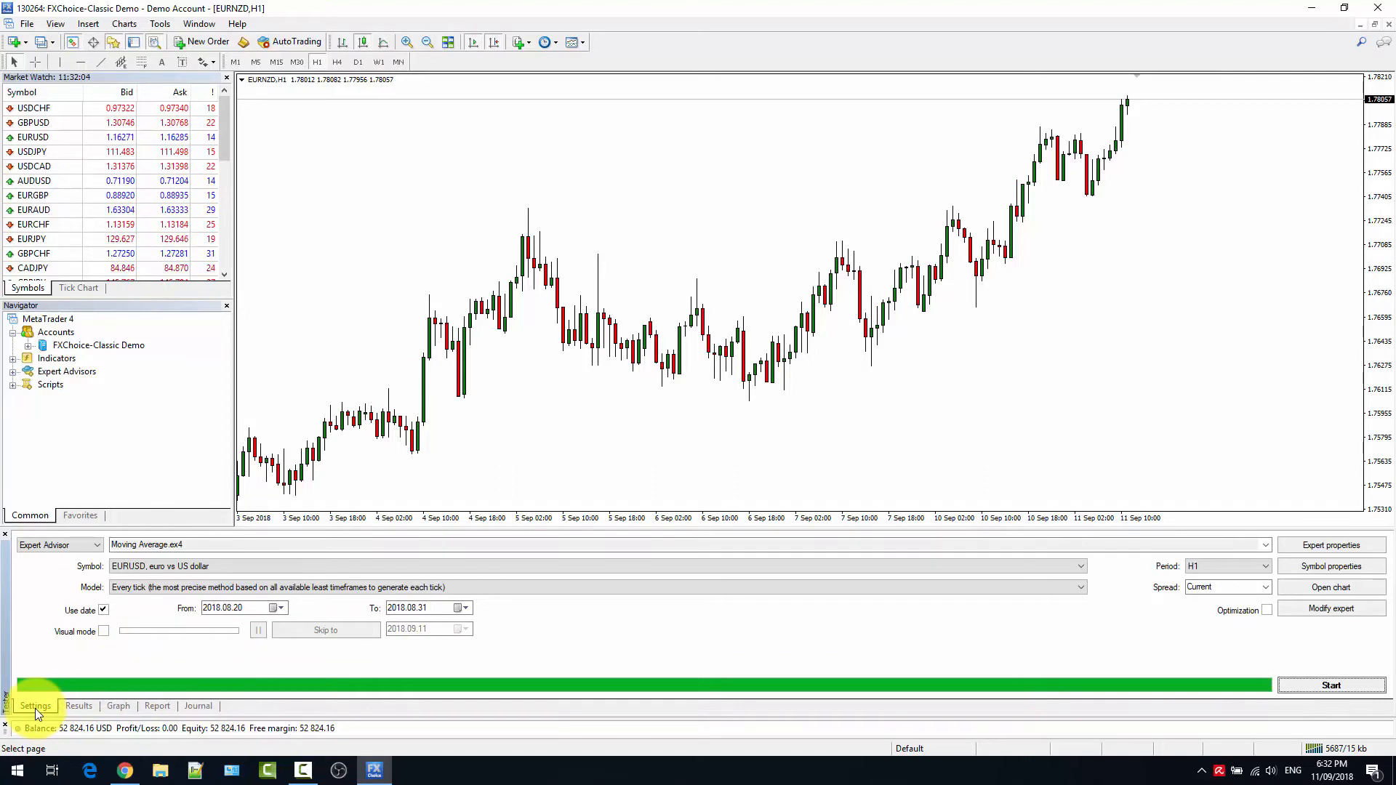
Examine the backtest's trade results, comparing order openings and closings with their profit and balance.
left_click(72, 708)
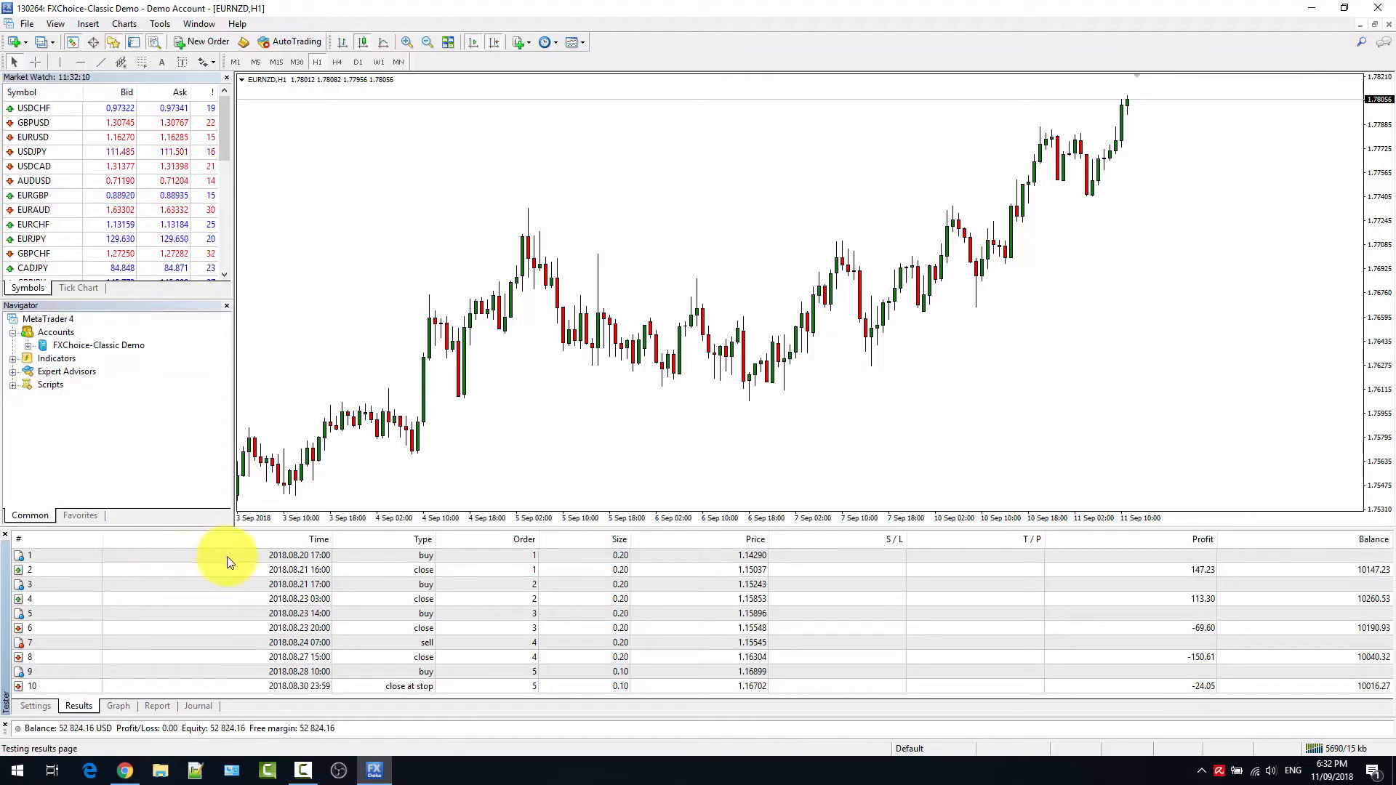
left_click(360, 560)
left_click(406, 573)
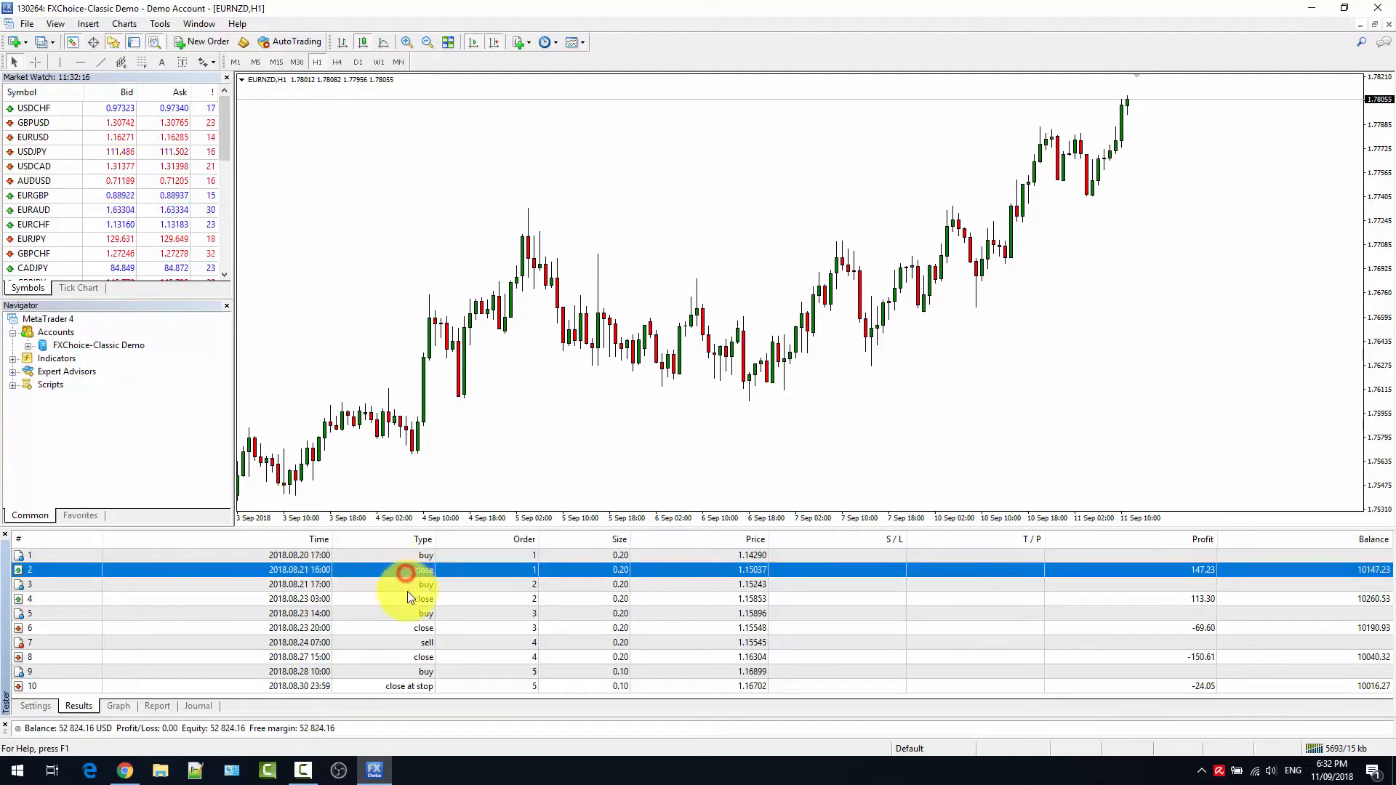
left_click(406, 584)
left_click(396, 599)
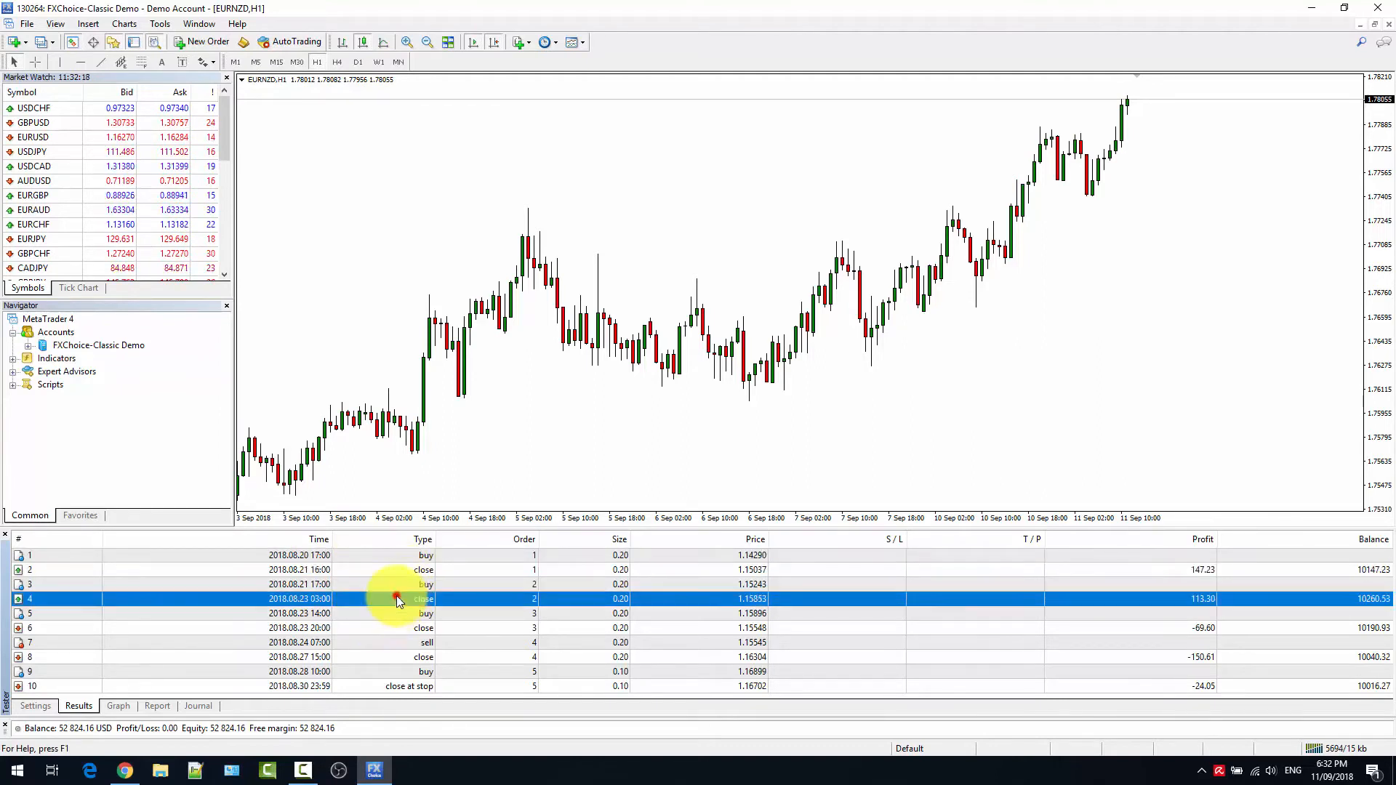
left_click(445, 617)
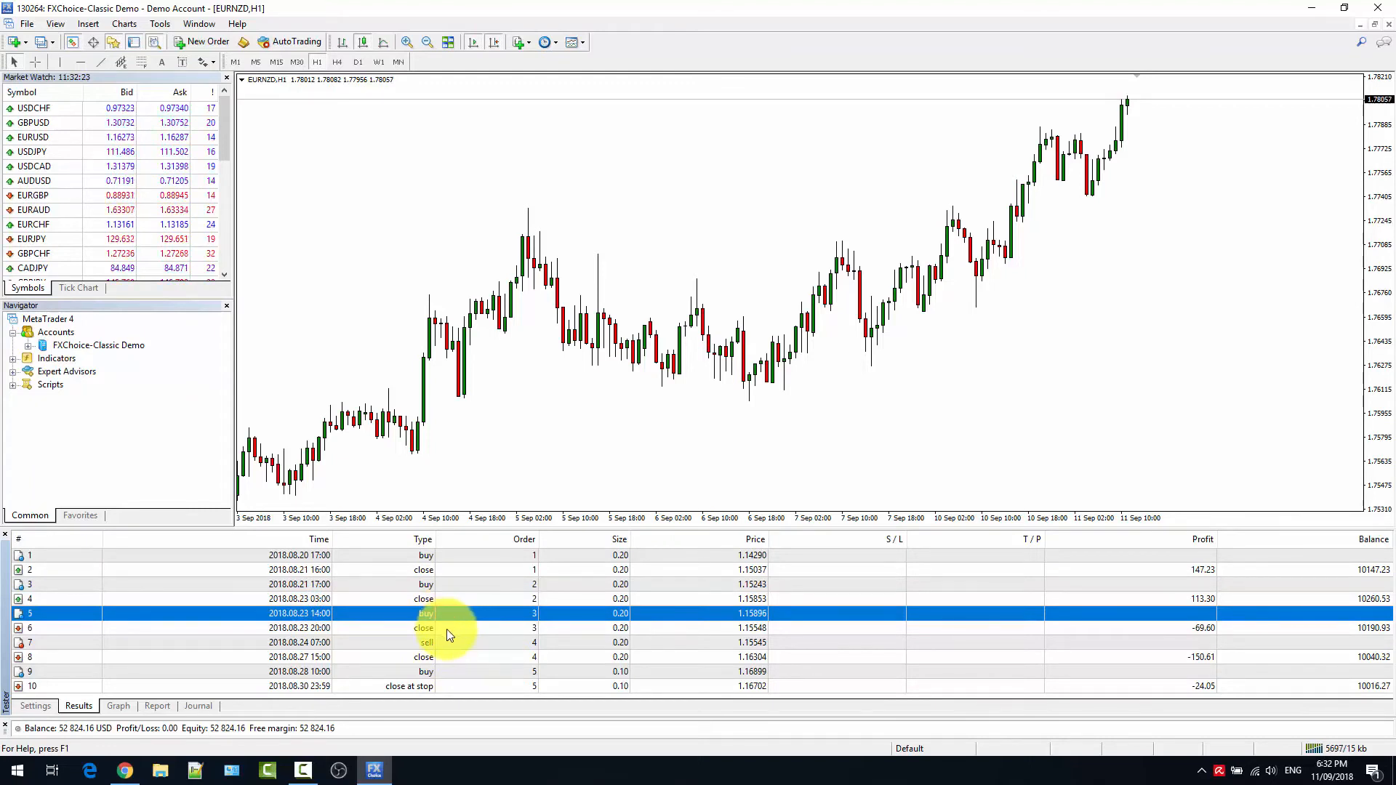
left_click(448, 630)
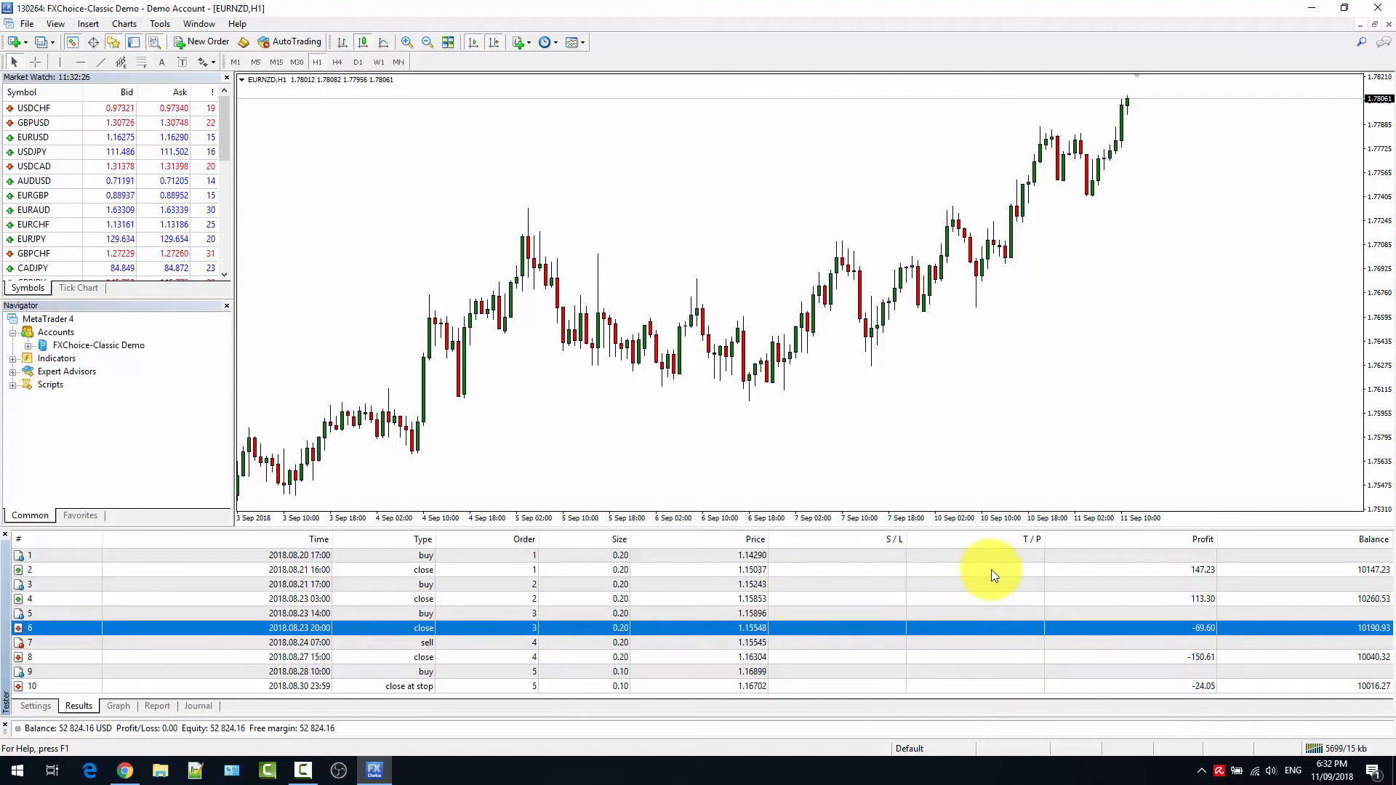
left_click(1175, 574)
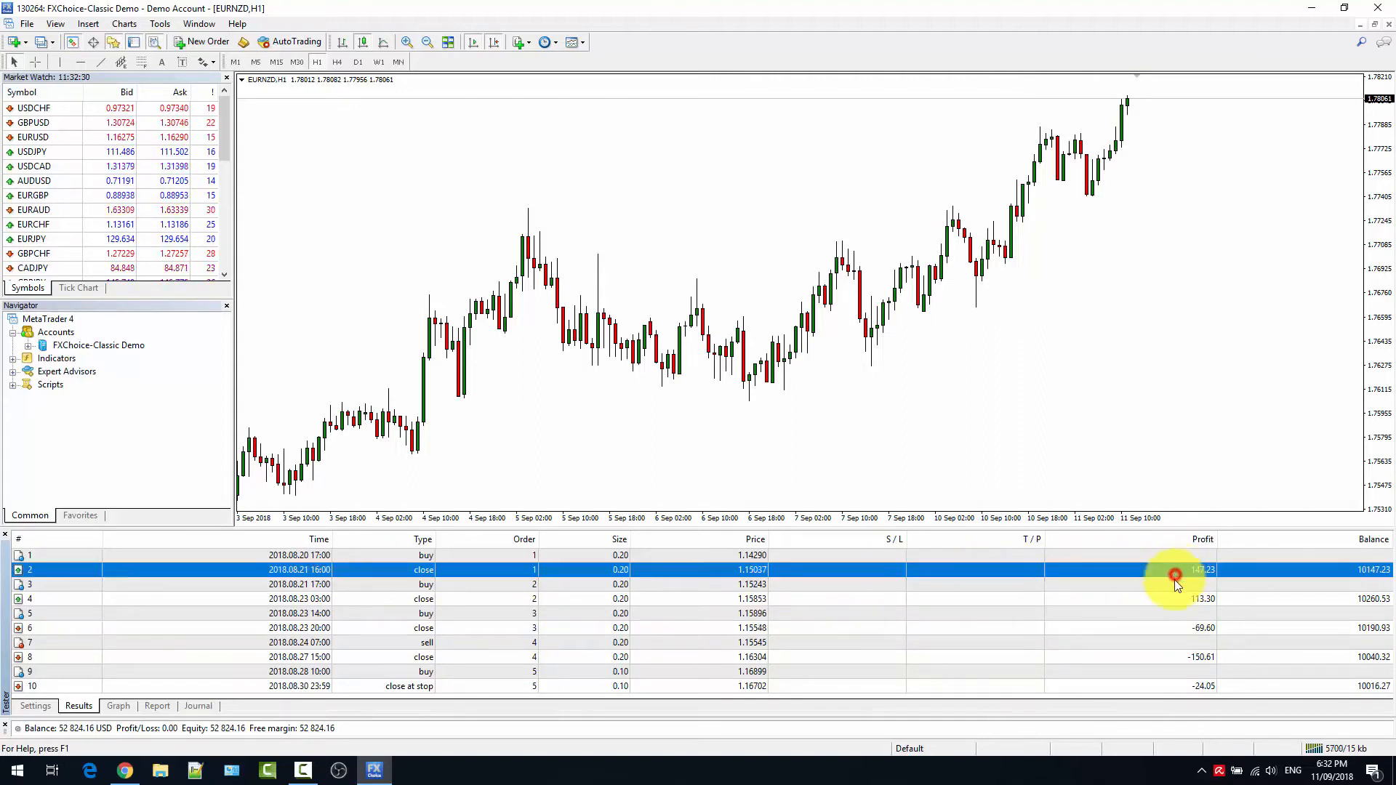
left_click(1174, 628)
left_click(1349, 569)
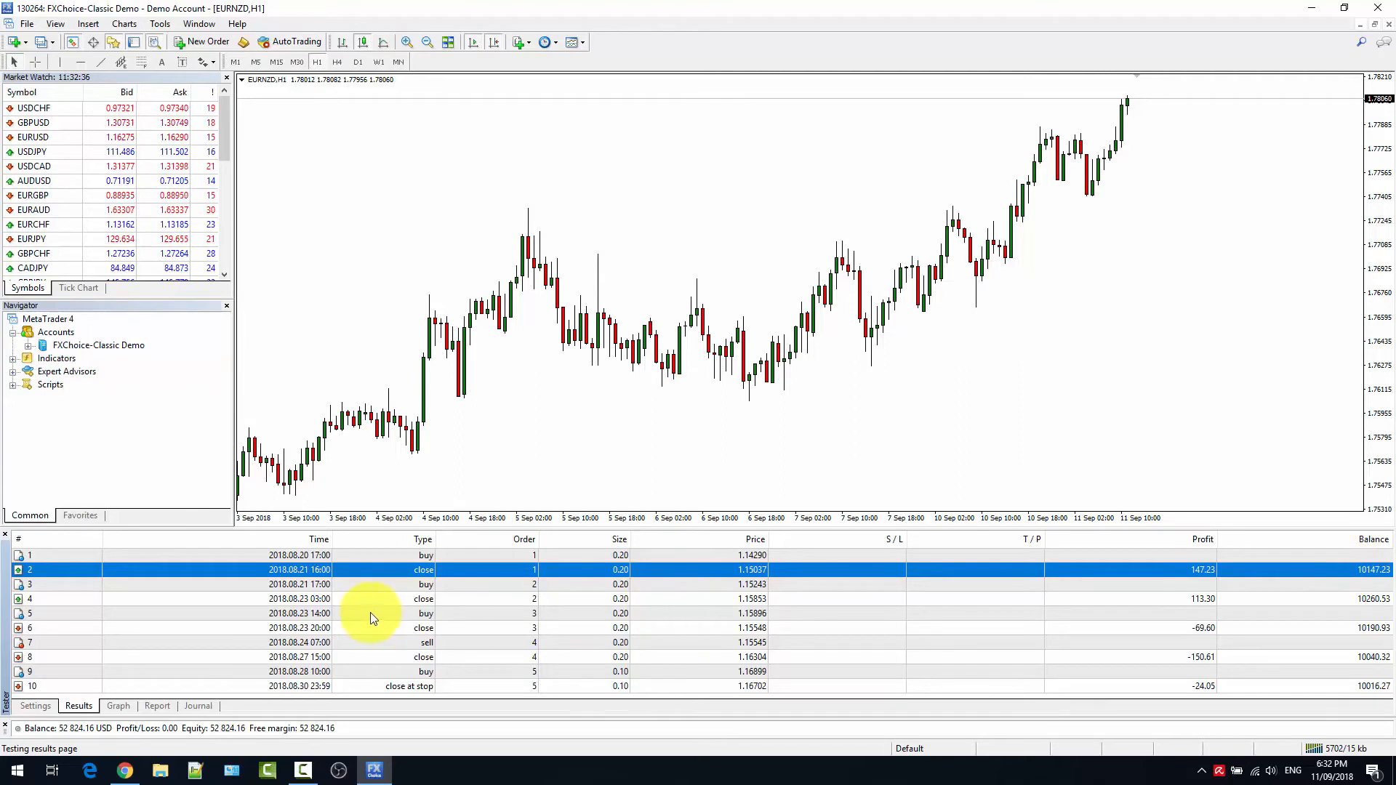
left_click(371, 687)
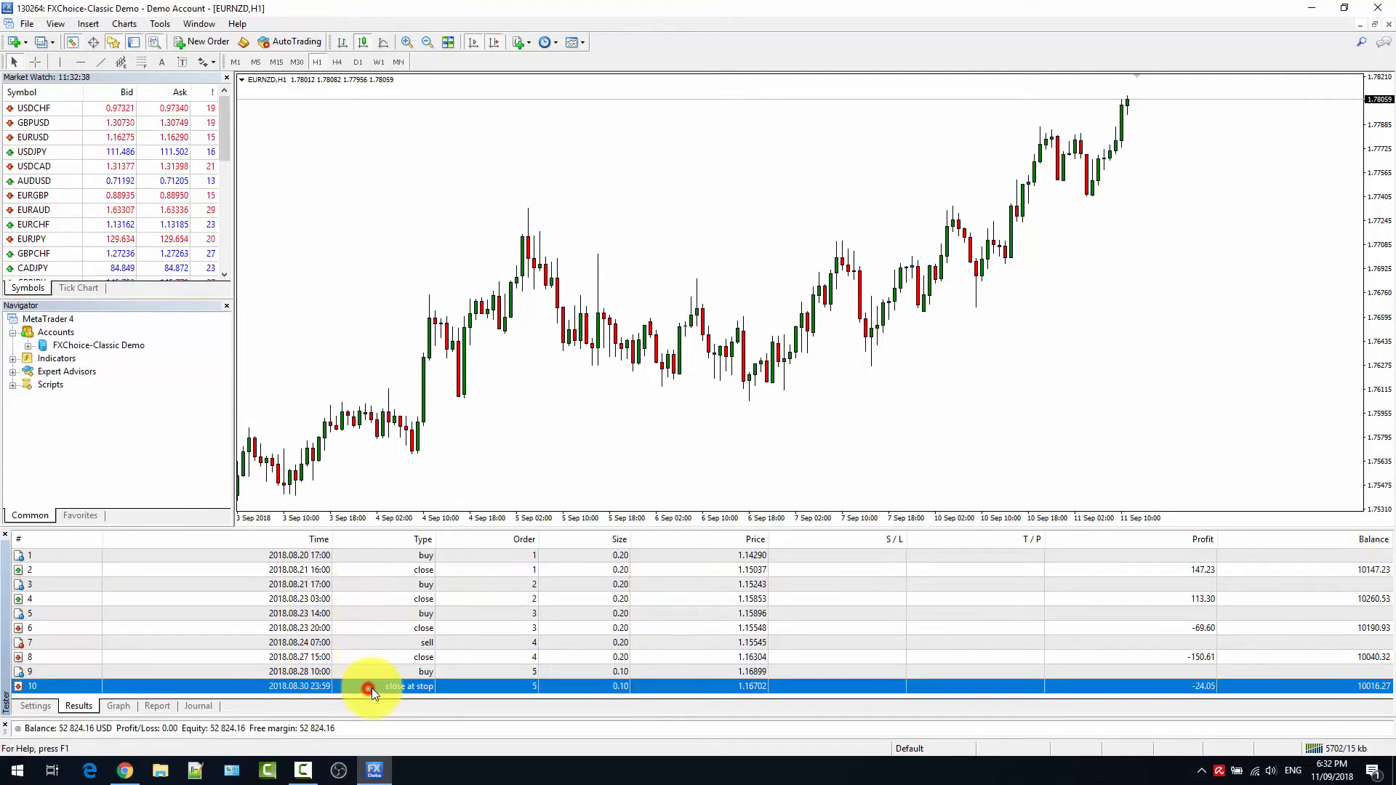
Review the expert's testing properties, including initial deposit, allowed positions and optimized parameter.
left_click(46, 703)
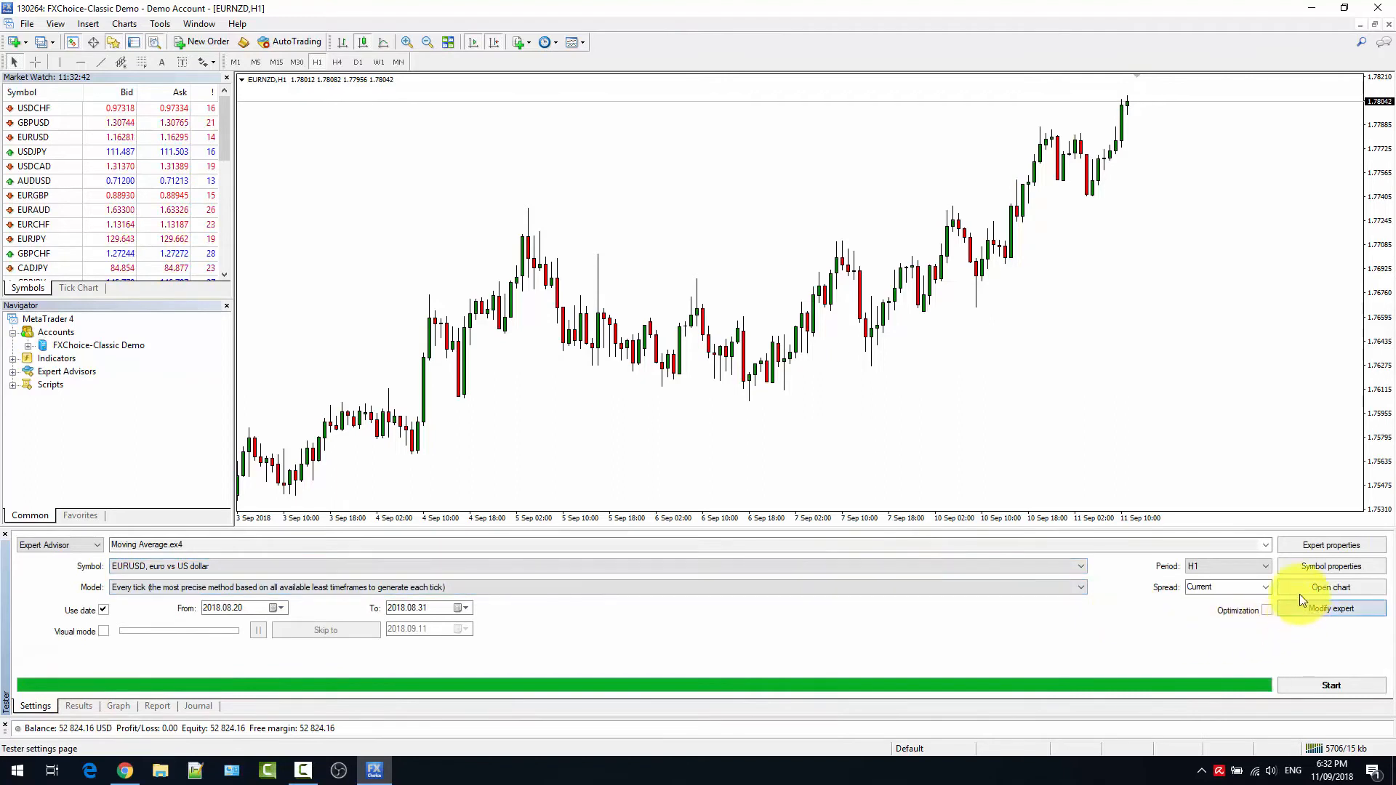
left_click(1302, 550)
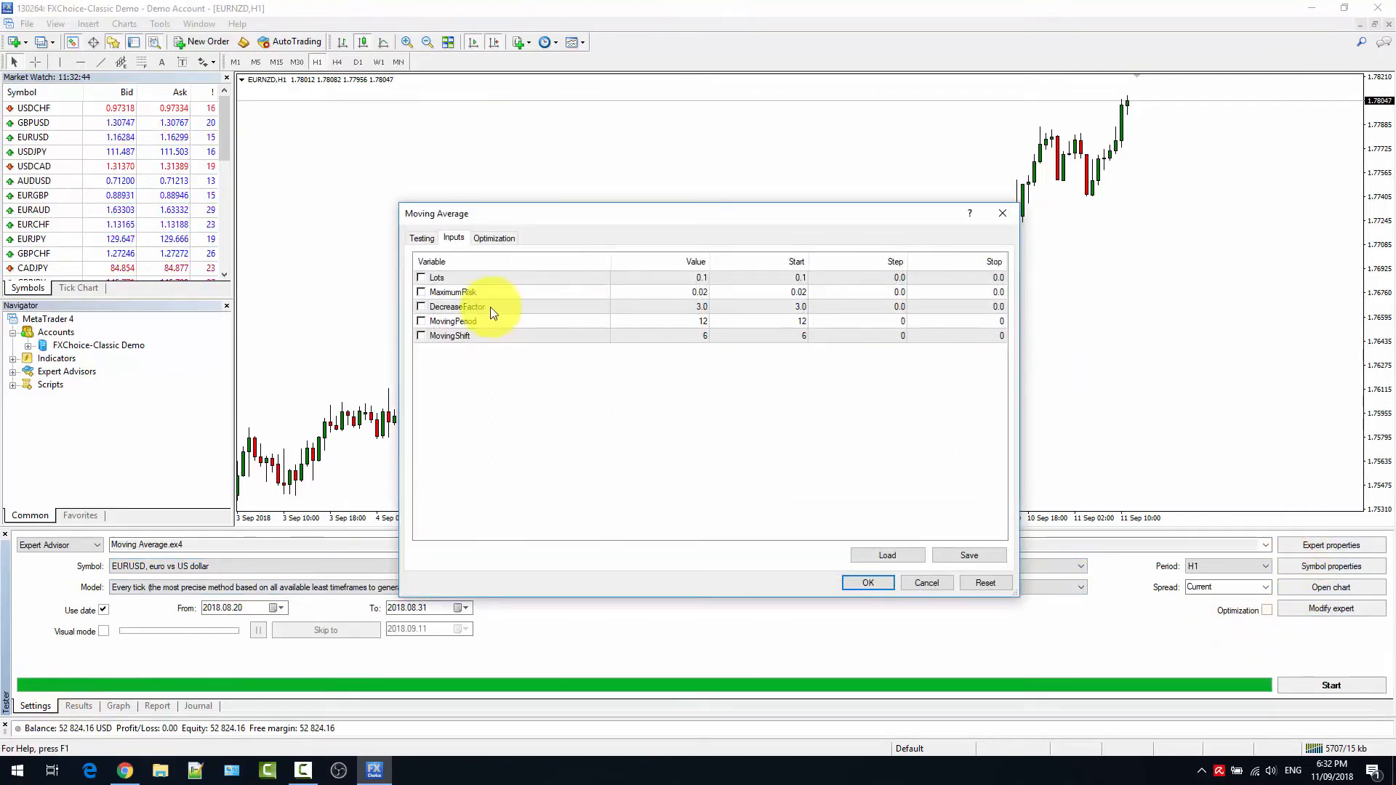
left_click(423, 239)
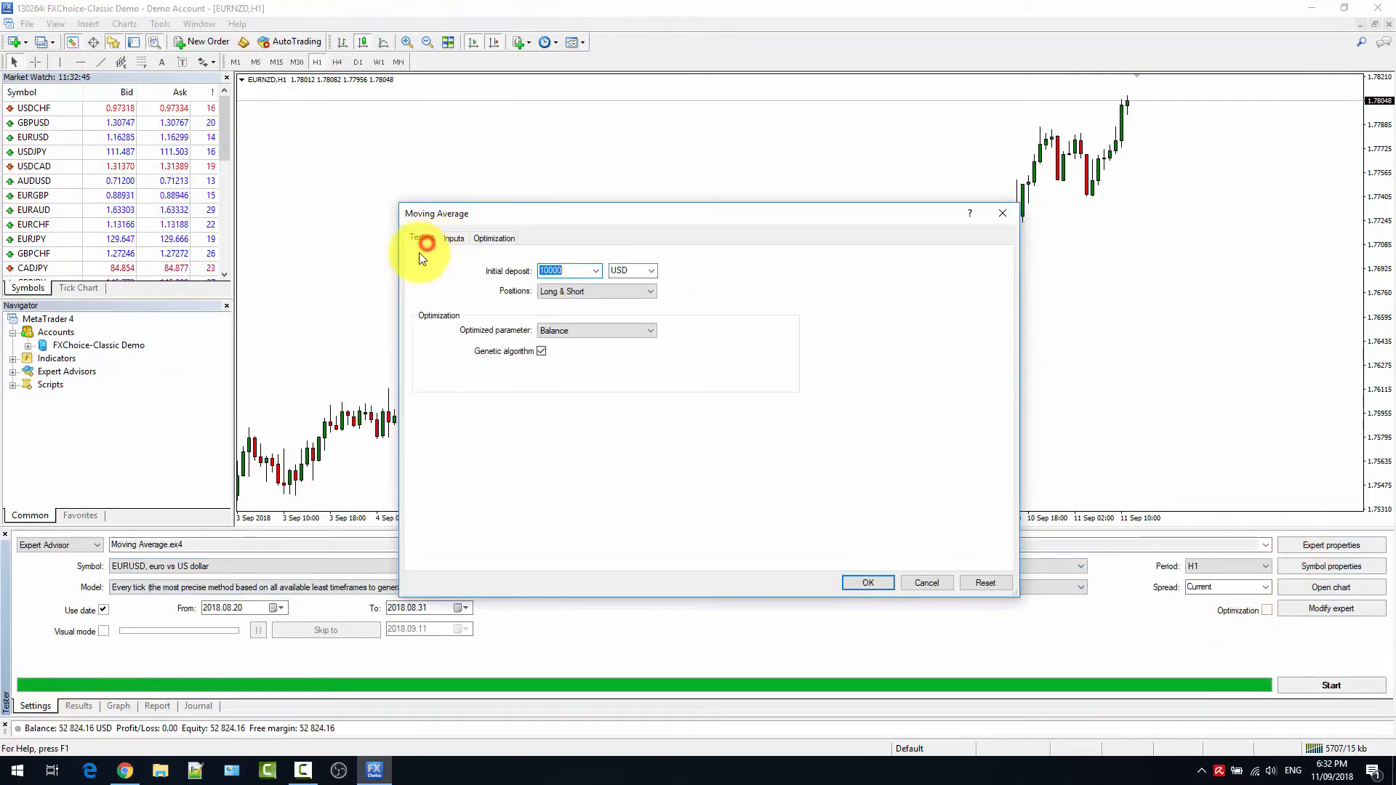
left_click(569, 292)
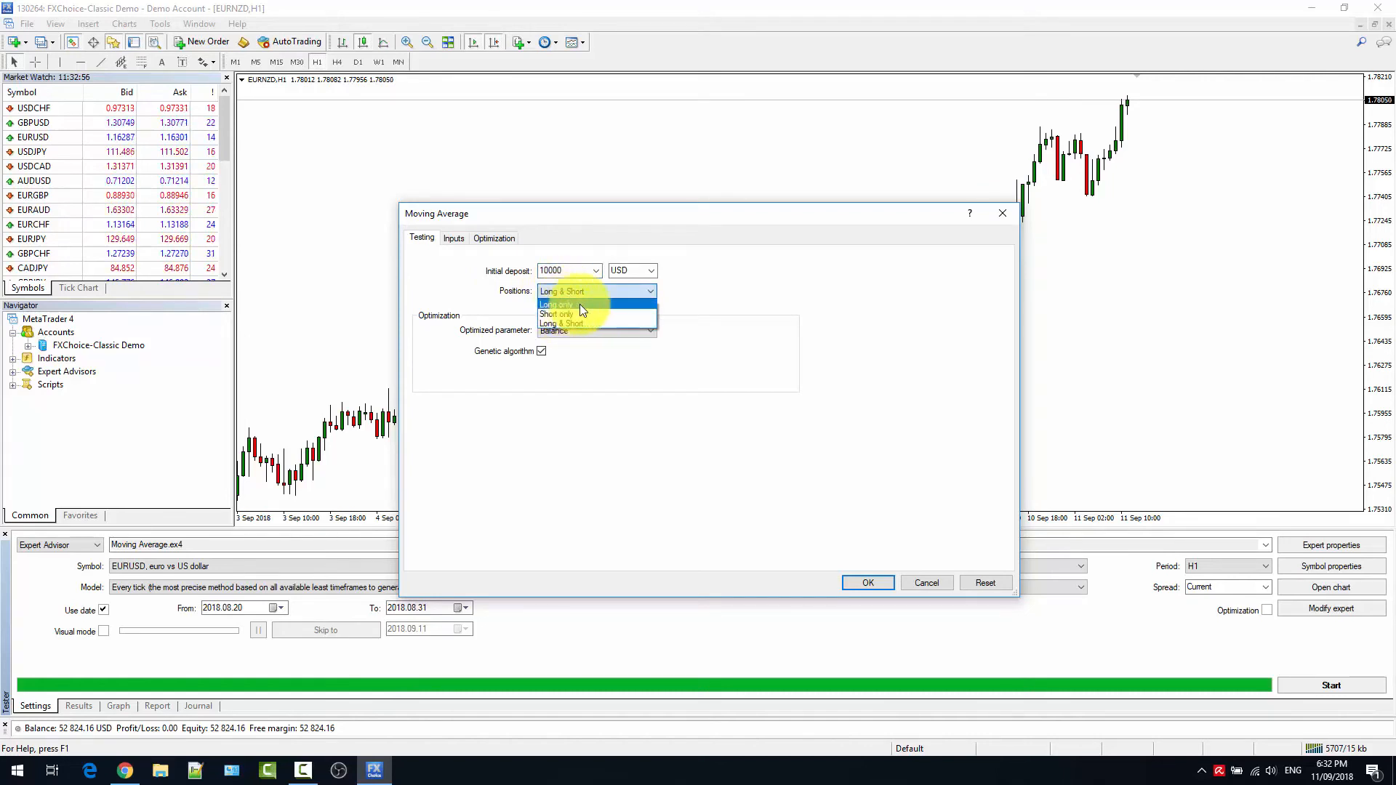
left_click(583, 295)
left_click(572, 336)
left_click(571, 336)
left_click(856, 583)
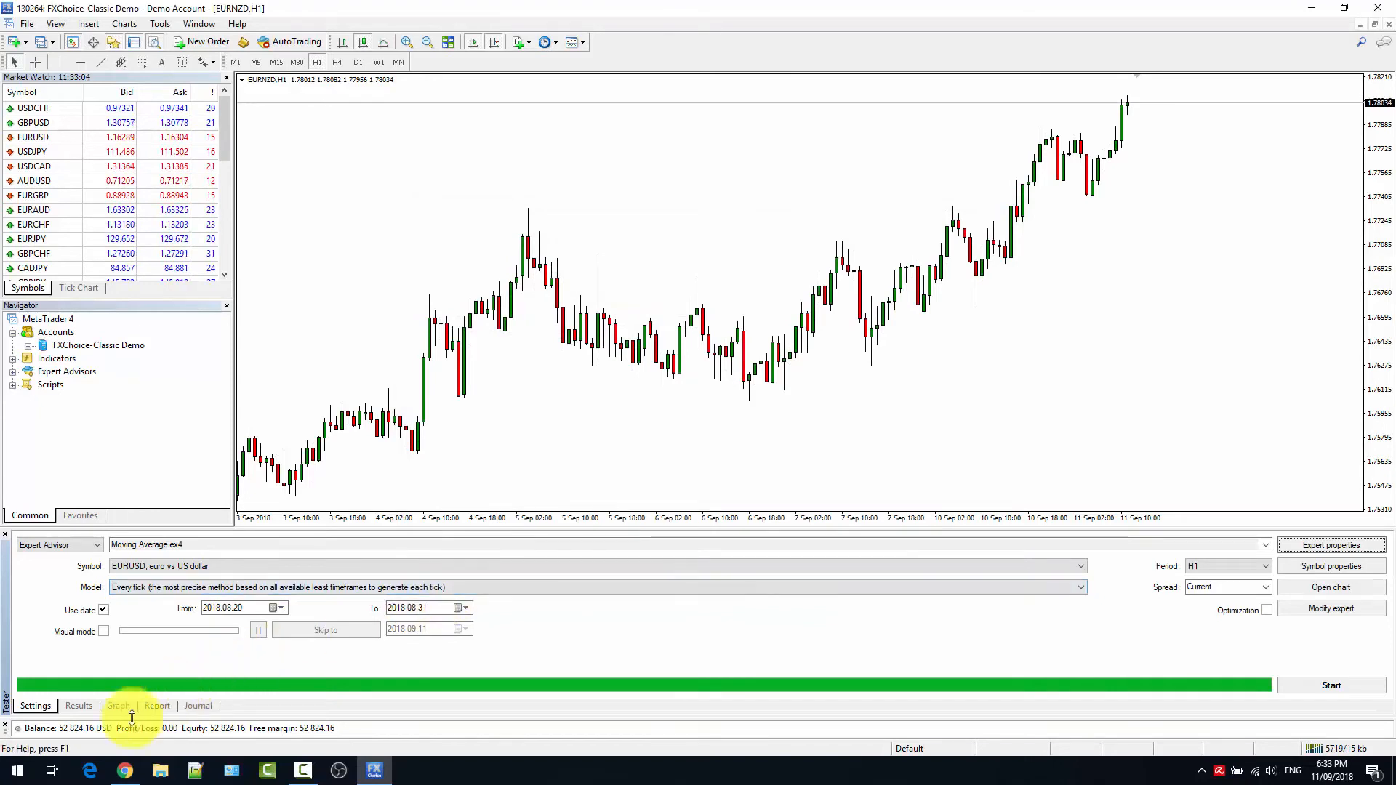
Review the backtest's balance graph and statistics report, enlarging the tester area so the whole report fits.
left_click(118, 706)
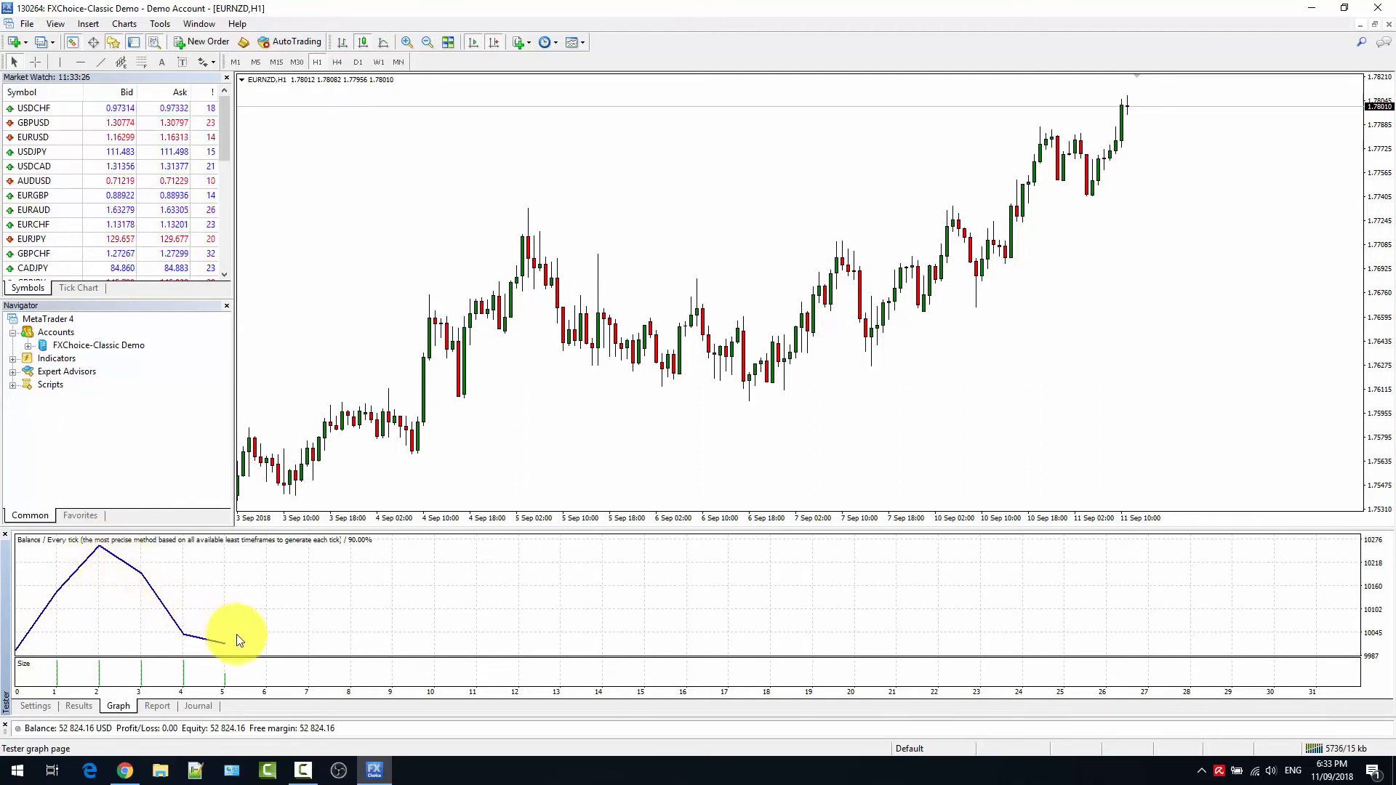
left_click(165, 707)
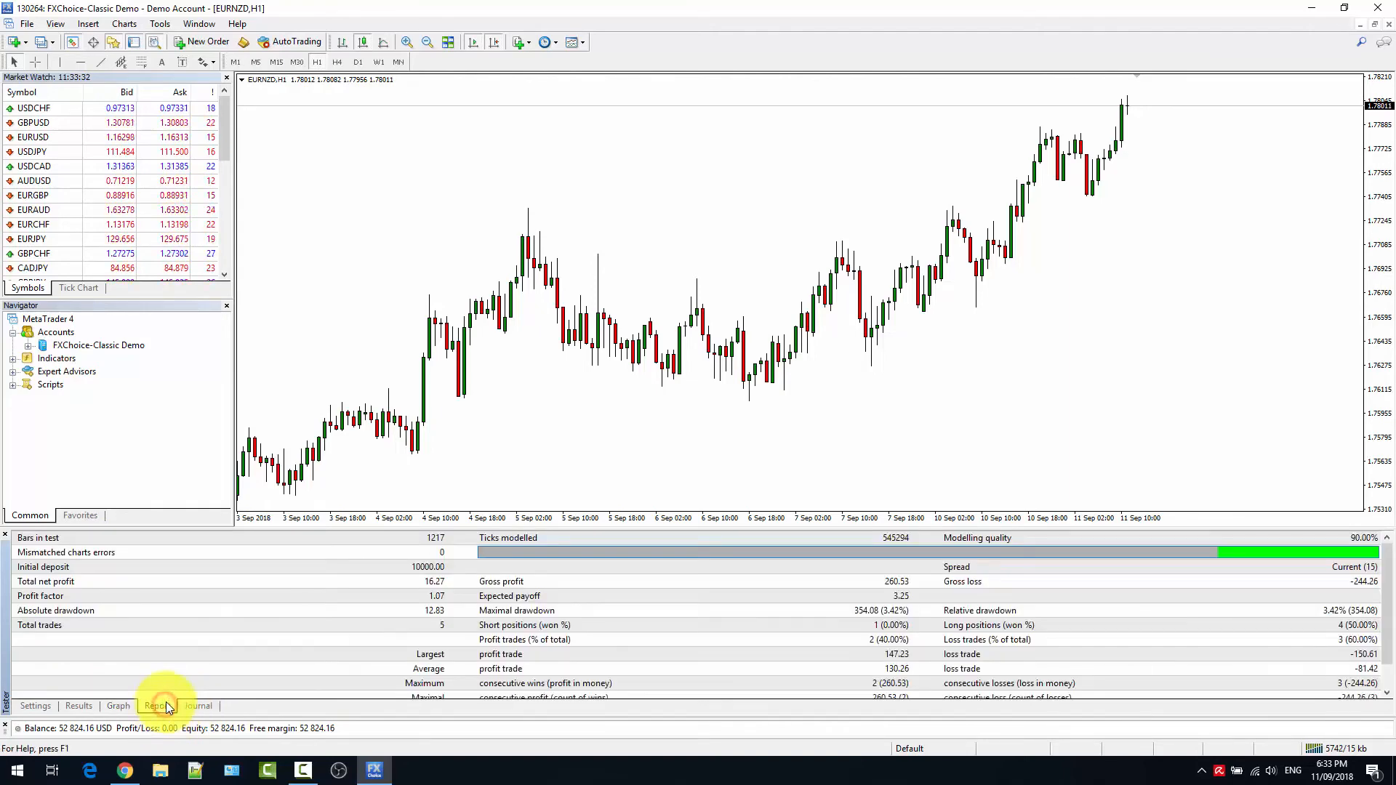
left_click_drag(419, 529, 418, 458)
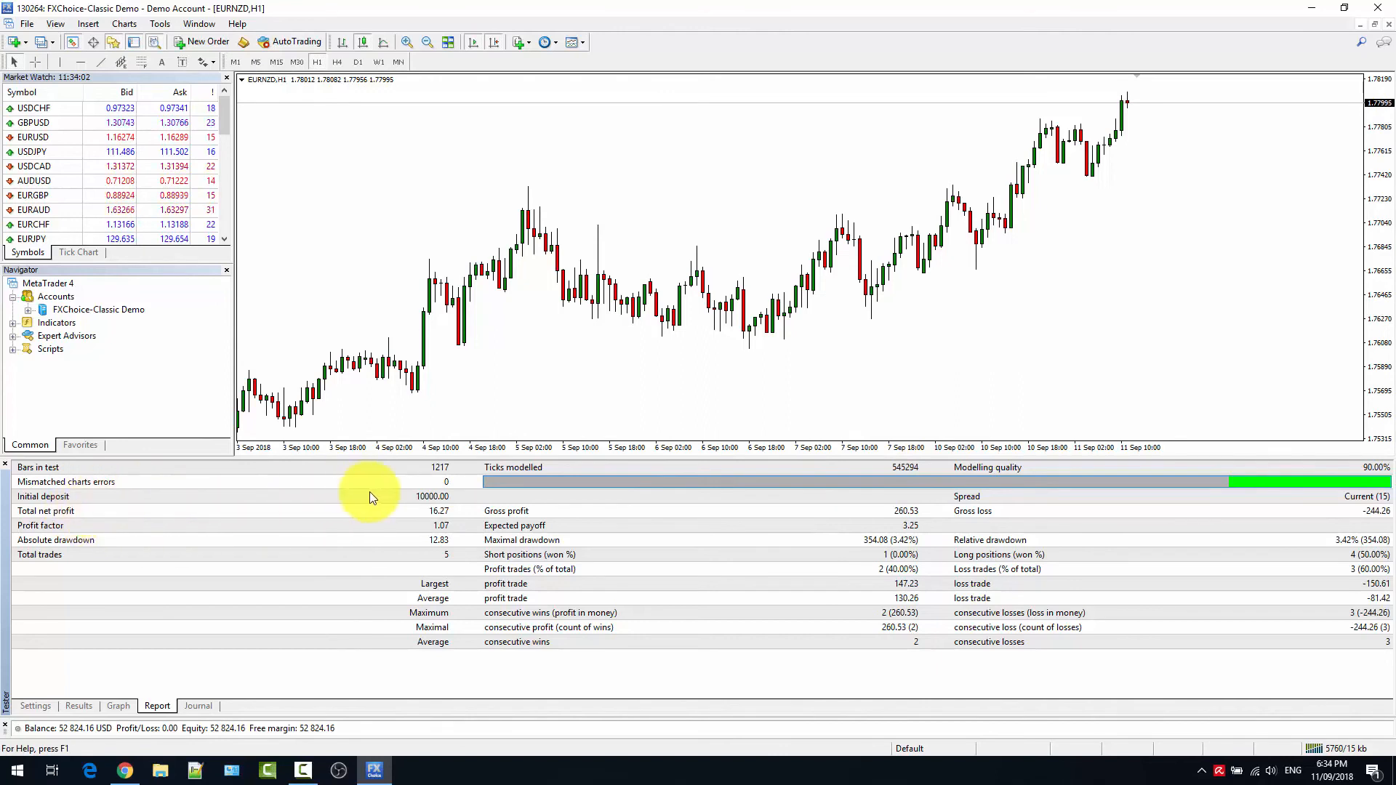
left_click(434, 512)
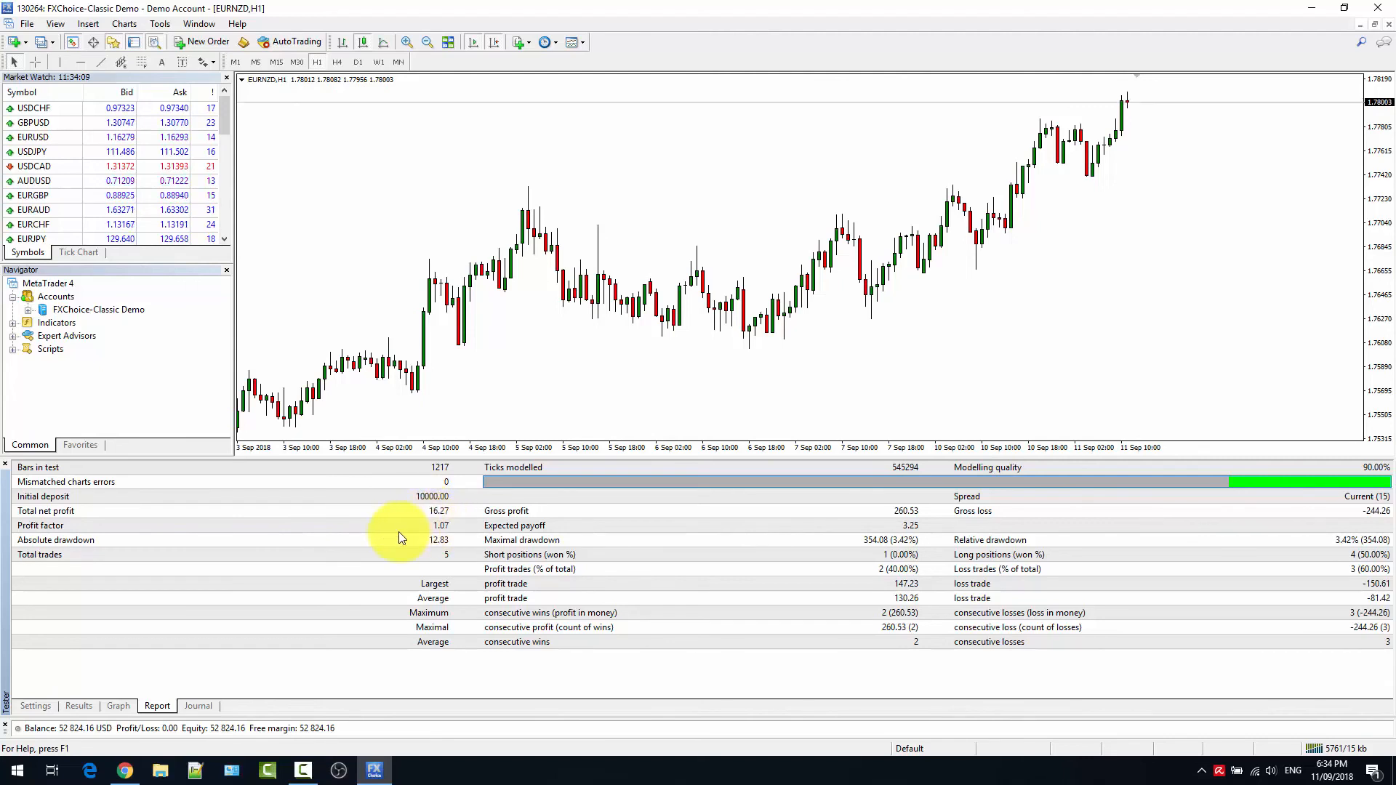
left_click(393, 554)
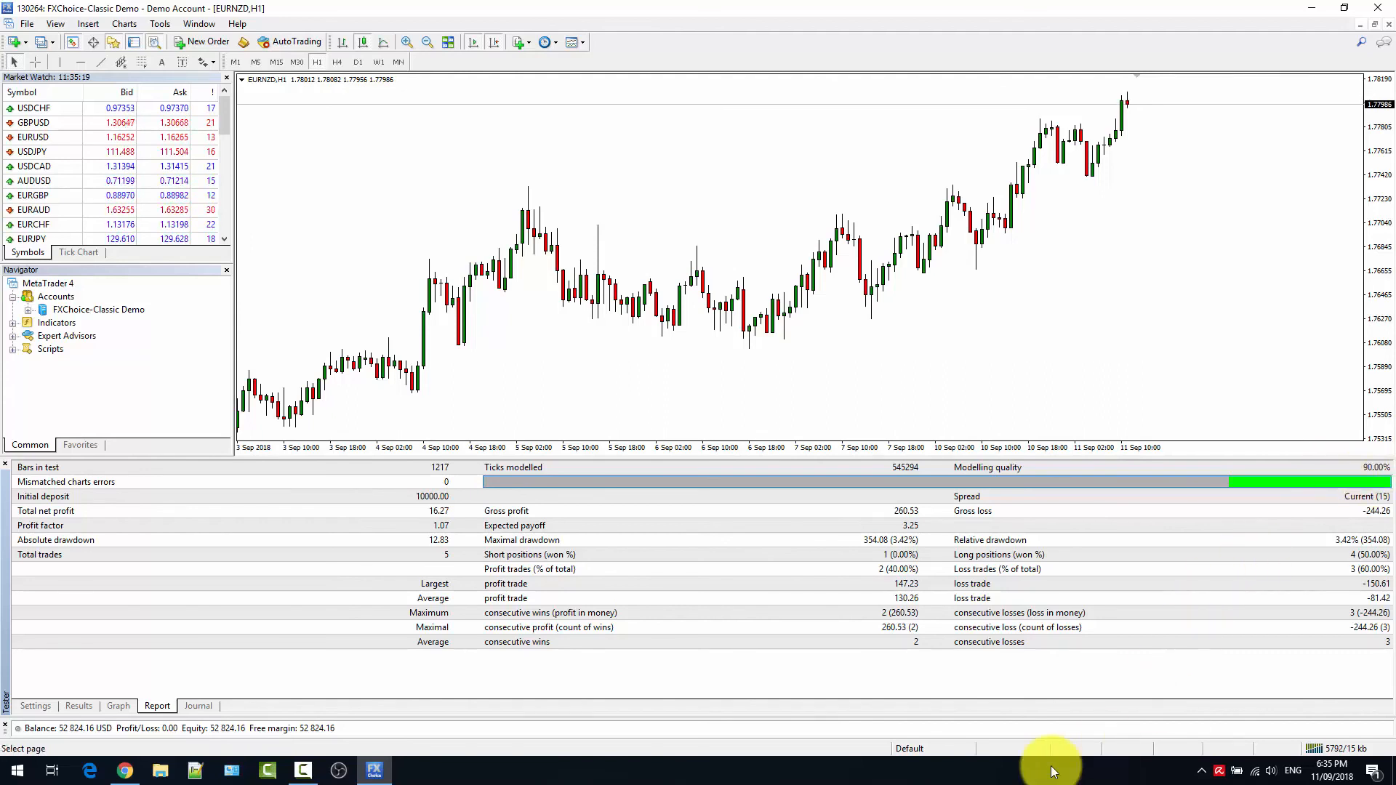
Examine the tester journal's entries for the expert's inputs, order openings and closings, and processed ticks, and return to the test settings.
left_click(186, 708)
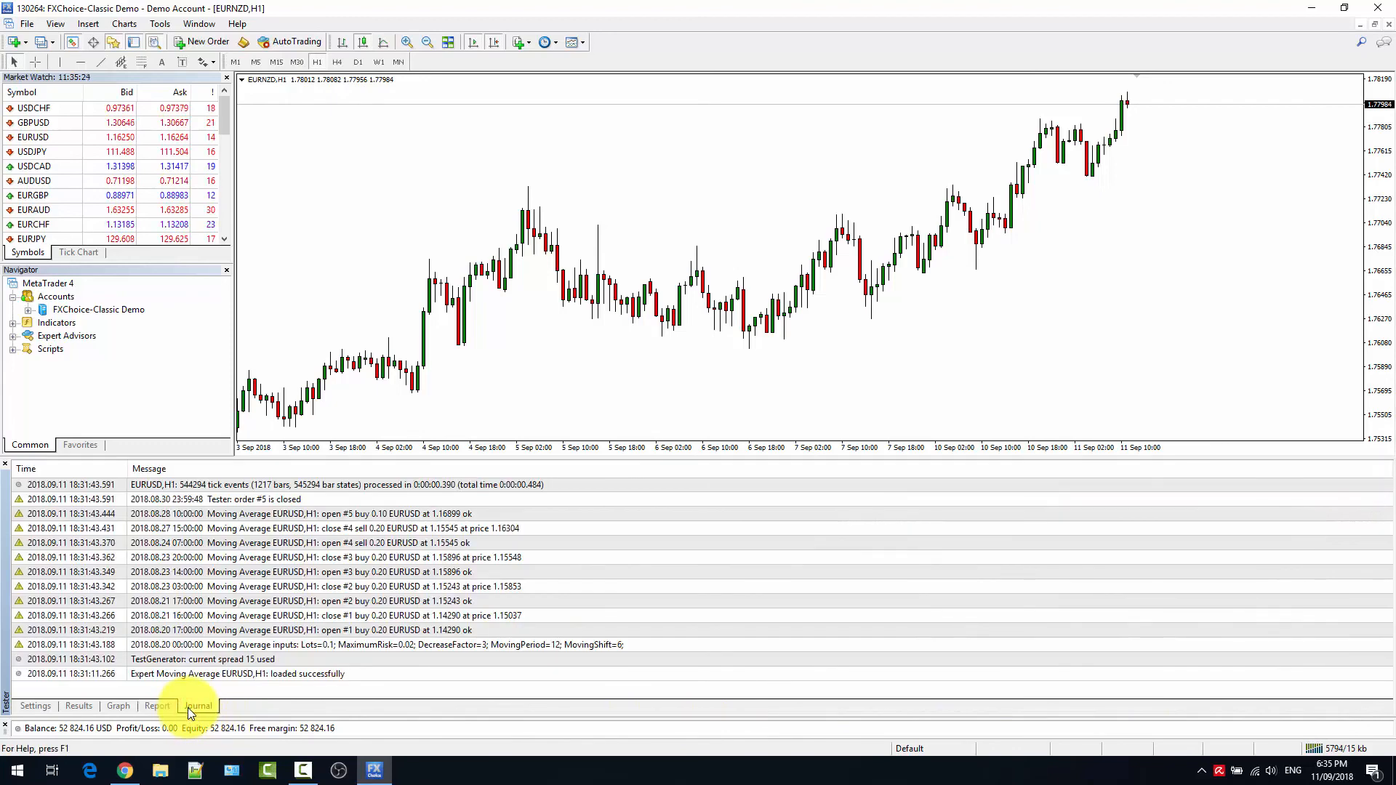
left_click(297, 646)
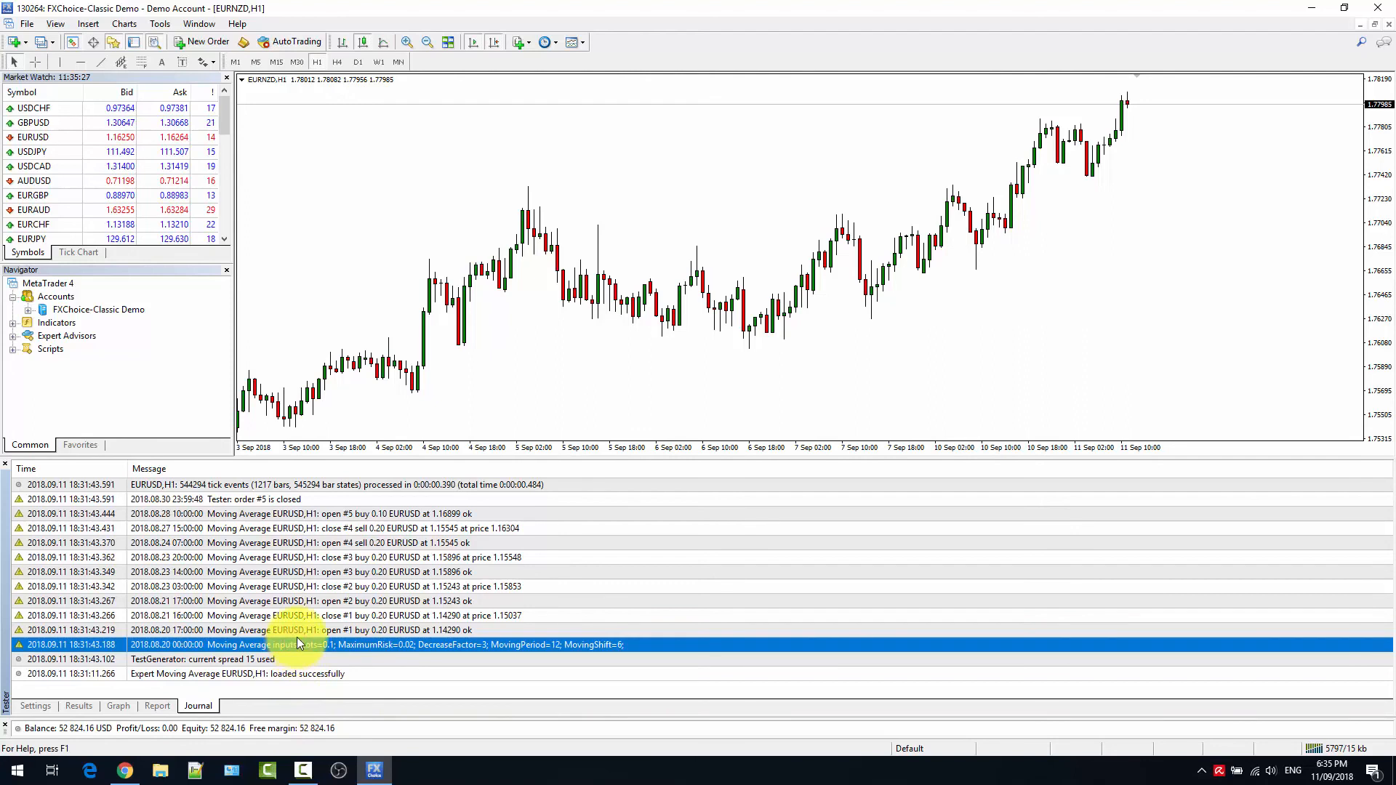
left_click(300, 631)
left_click(299, 617)
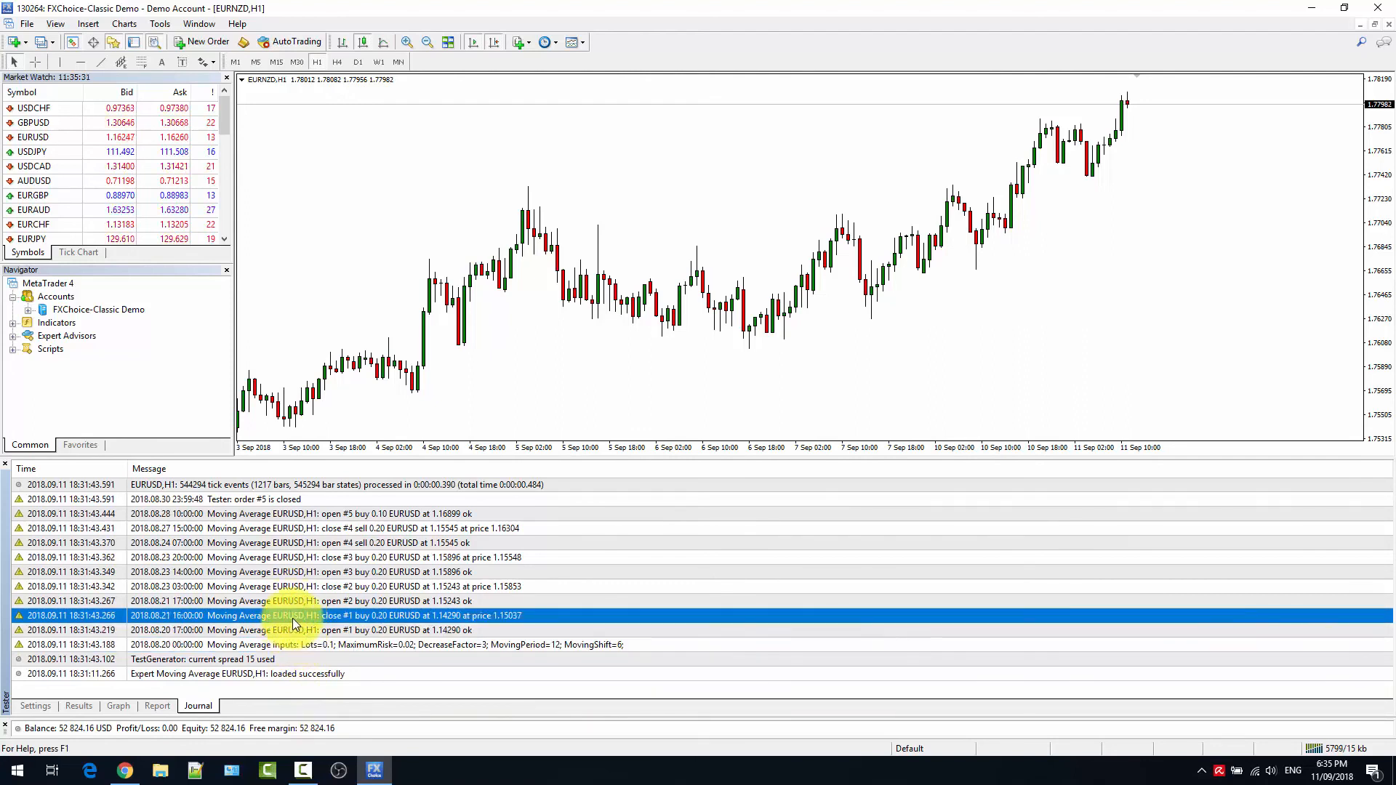
left_click(295, 629)
left_click(291, 615)
left_click(289, 600)
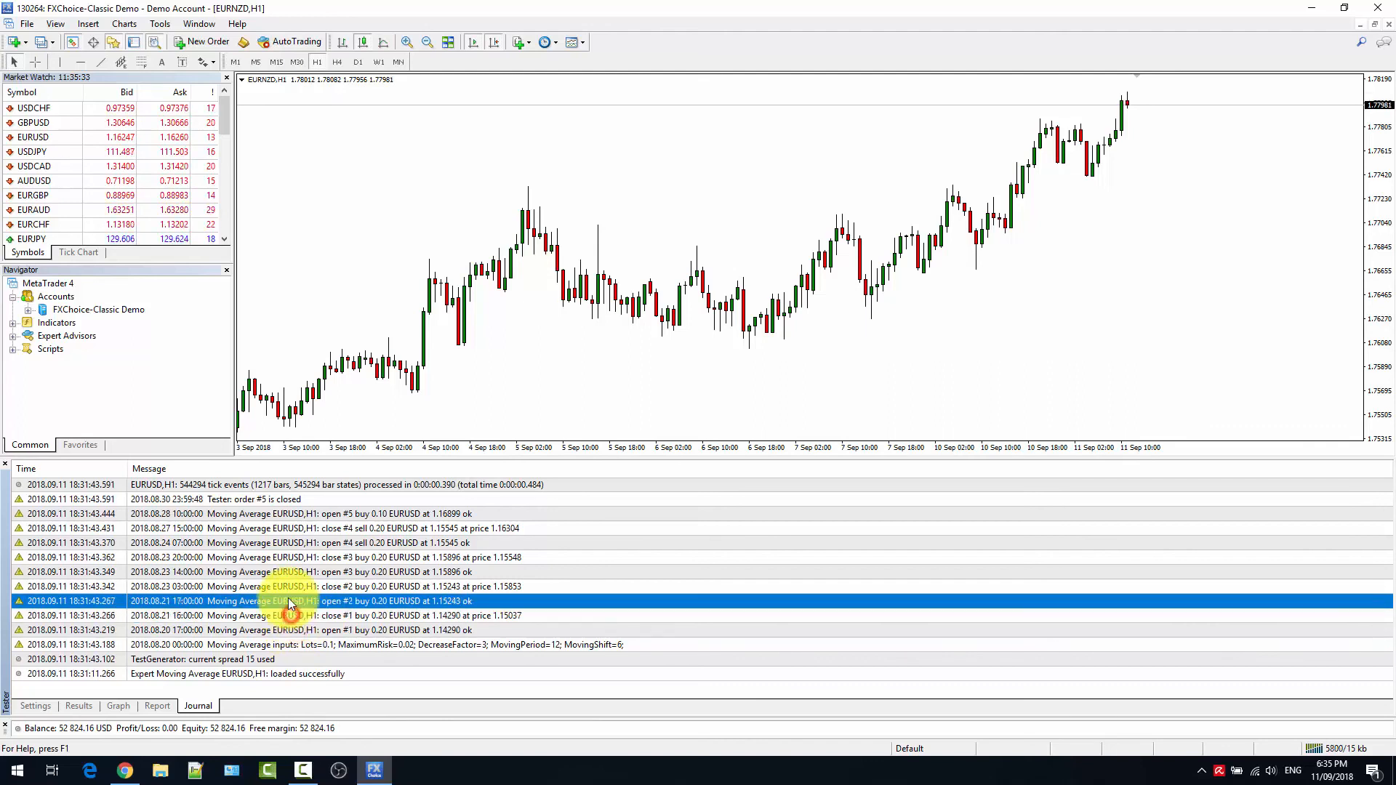
left_click(293, 497)
left_click(294, 485)
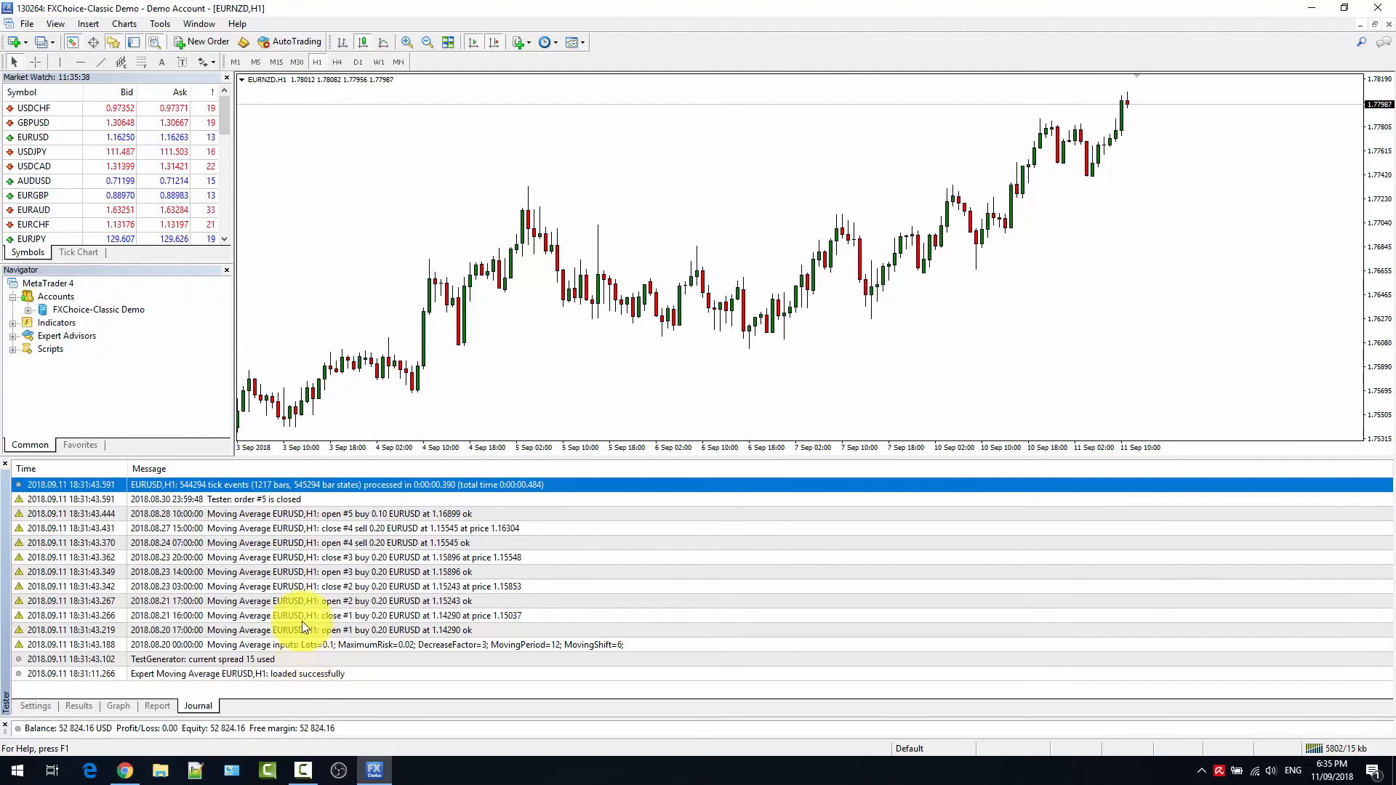
left_click(419, 631)
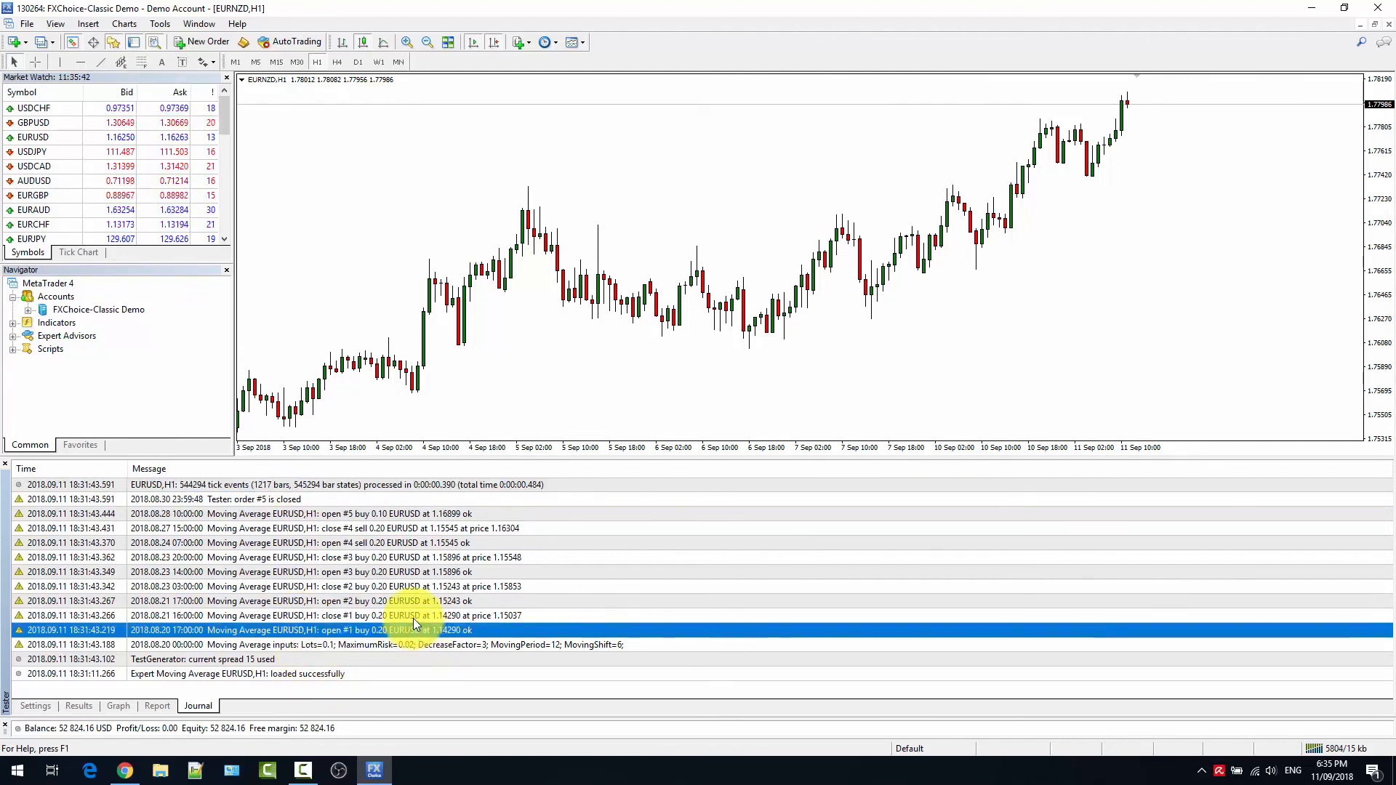
left_click(408, 547)
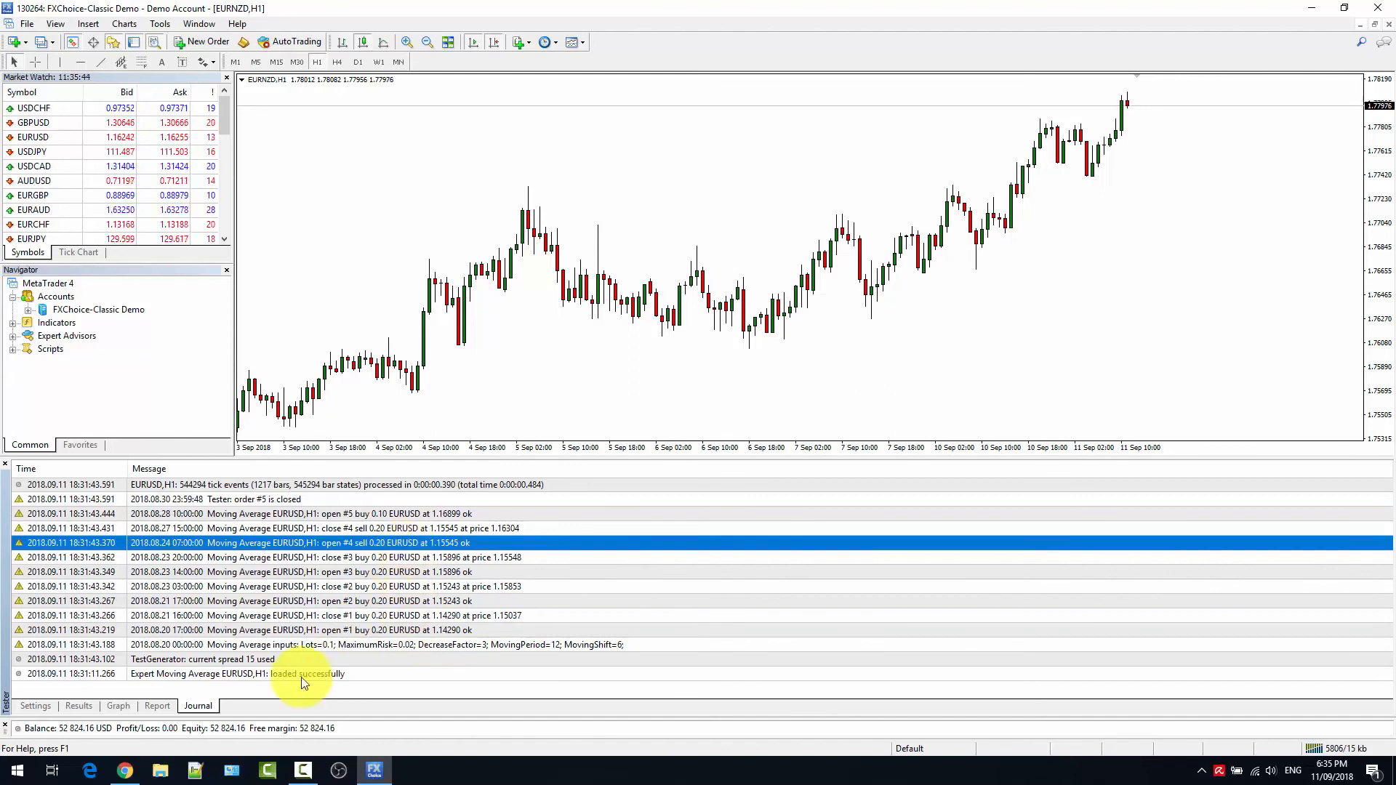
left_click(46, 706)
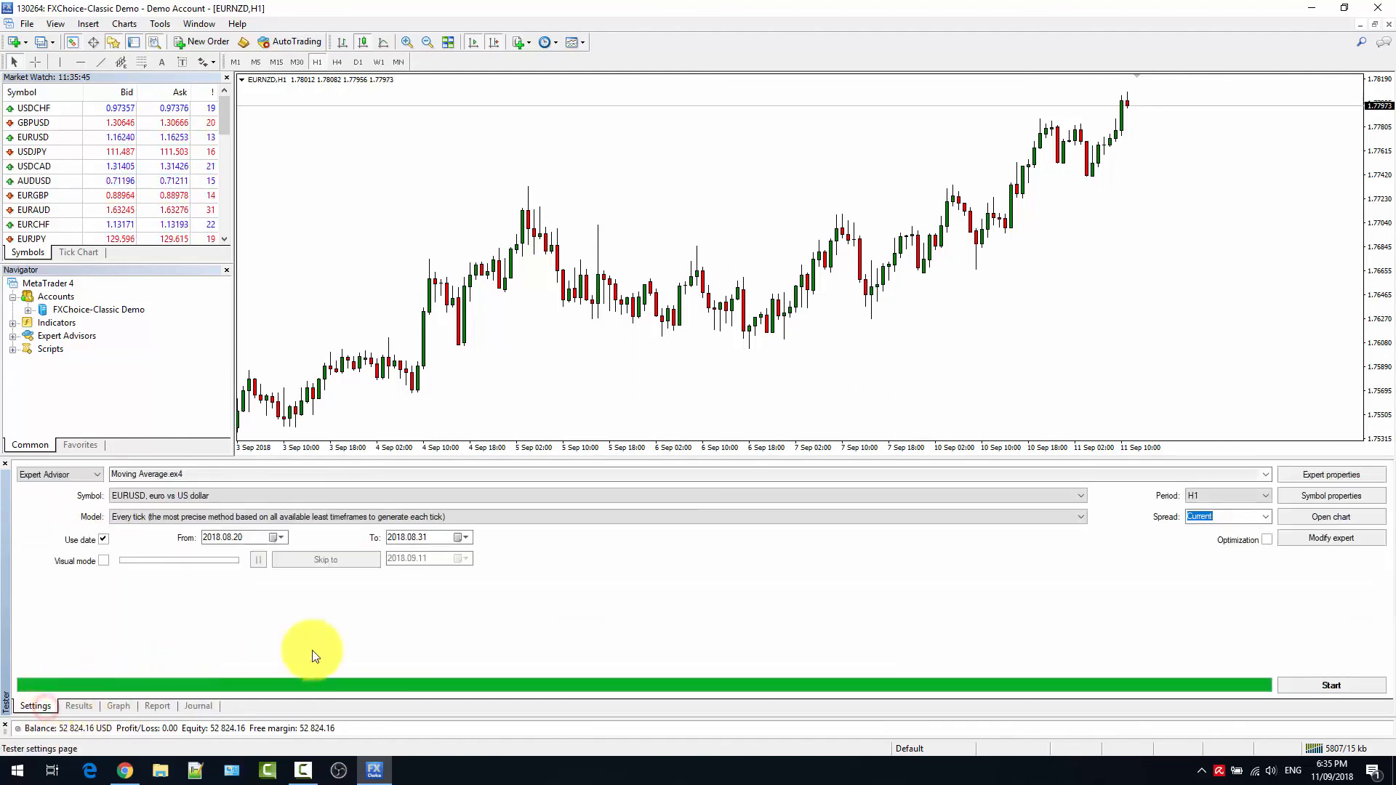